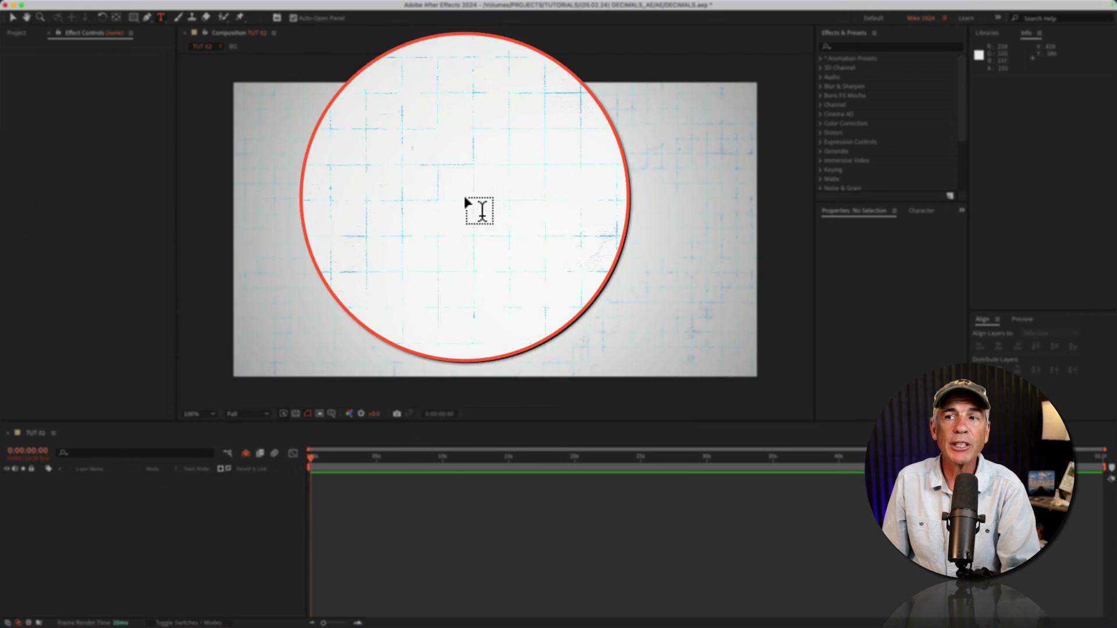
- Create a text layer reading MIKE in the TUT 02 composition
{"action": "left_click", "coordinate": [481, 228]}
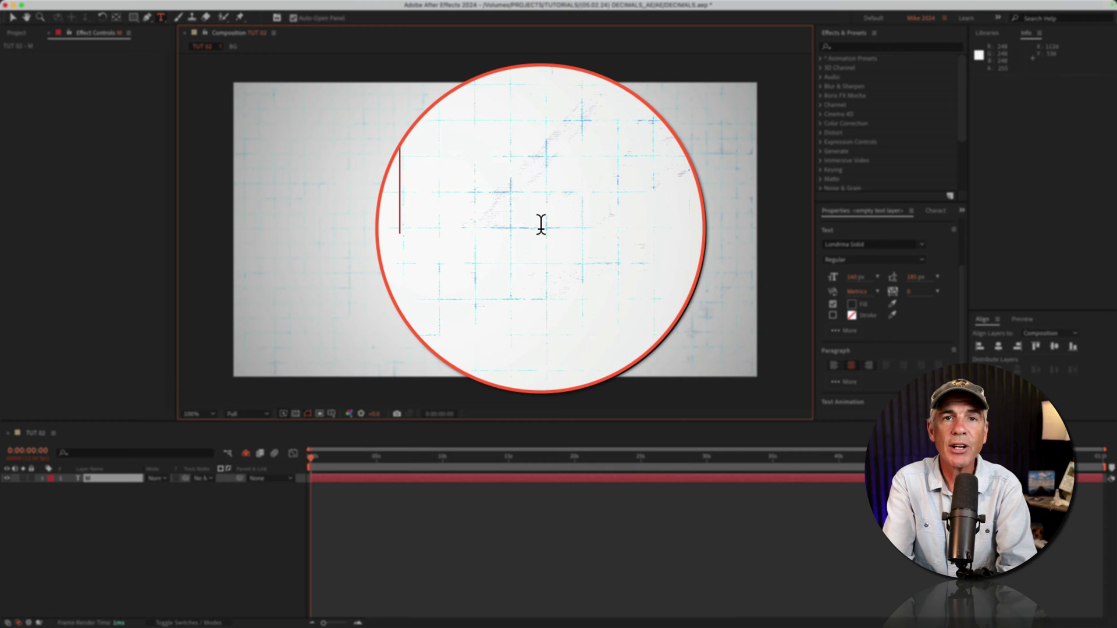
{"action": "type", "text": "M"}
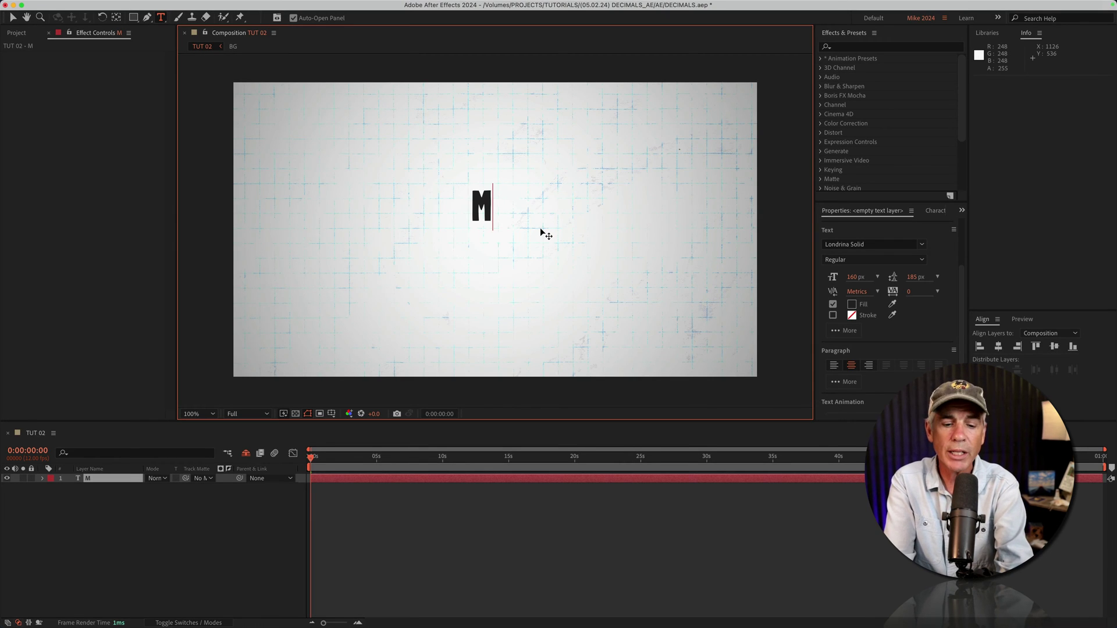
{"action": "key", "text": "super+a"}
{"action": "type", "text": "MIKE"}
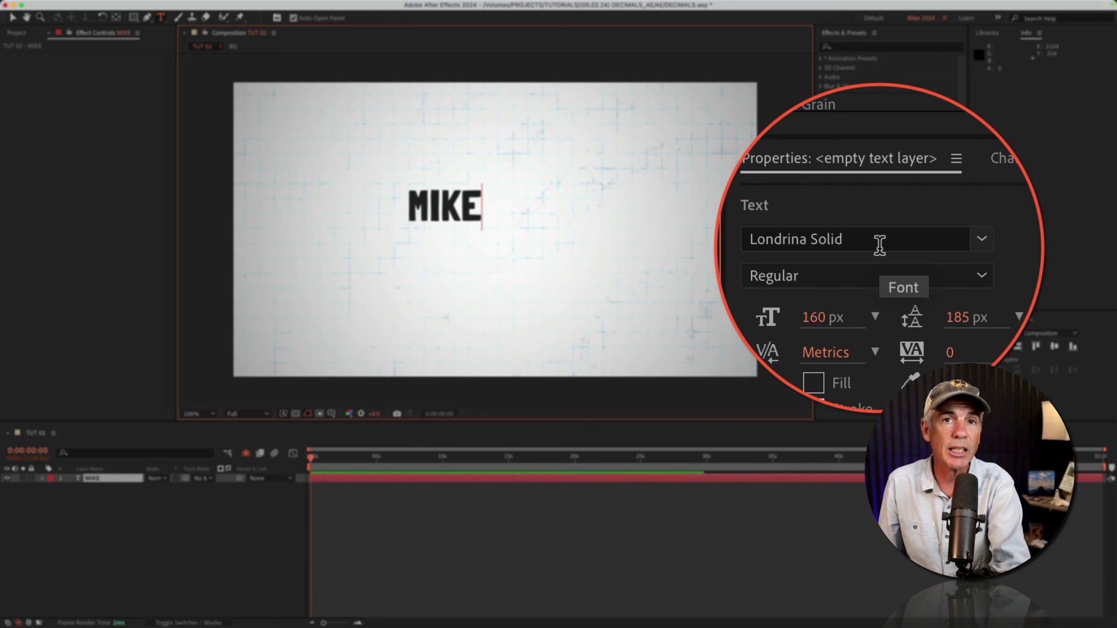
{"action": "key", "text": "Escape"}
{"action": "key", "text": "v"}
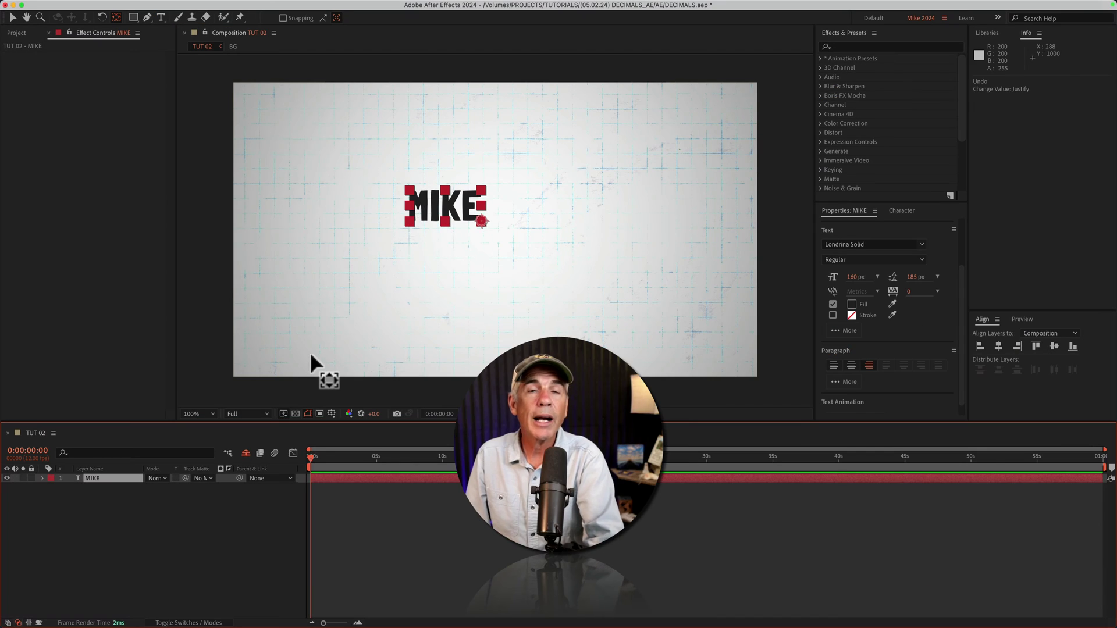
- Centre-justify the MIKE paragraph and align it to the frame's horizontal and vertical centre
{"action": "left_click", "coordinate": [850, 365]}
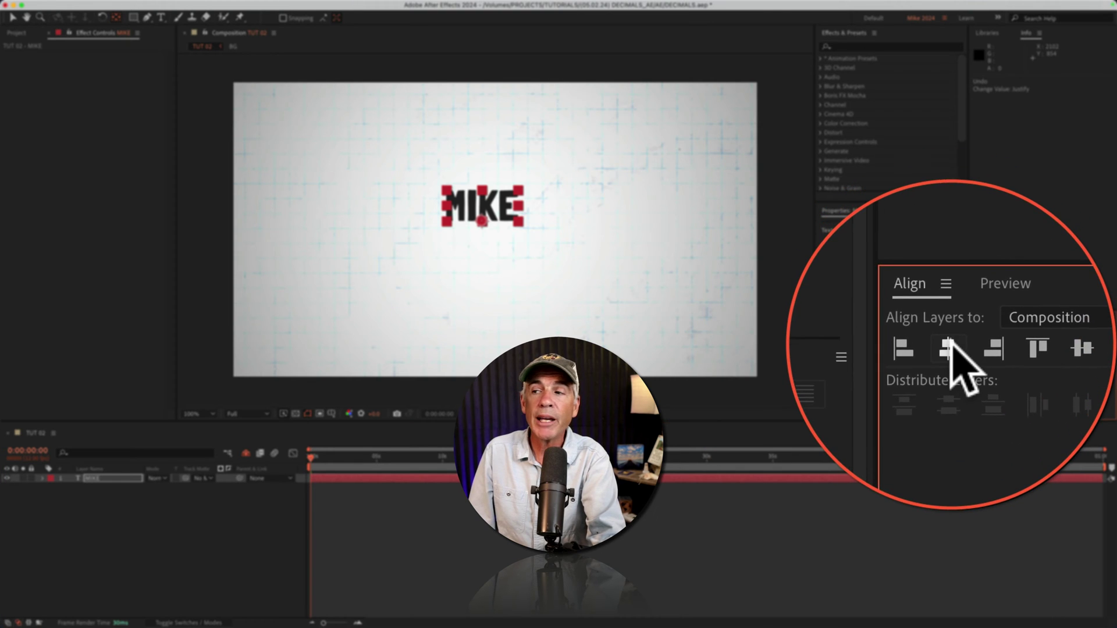
{"action": "left_click", "coordinate": [949, 342]}
{"action": "left_click", "coordinate": [954, 345]}
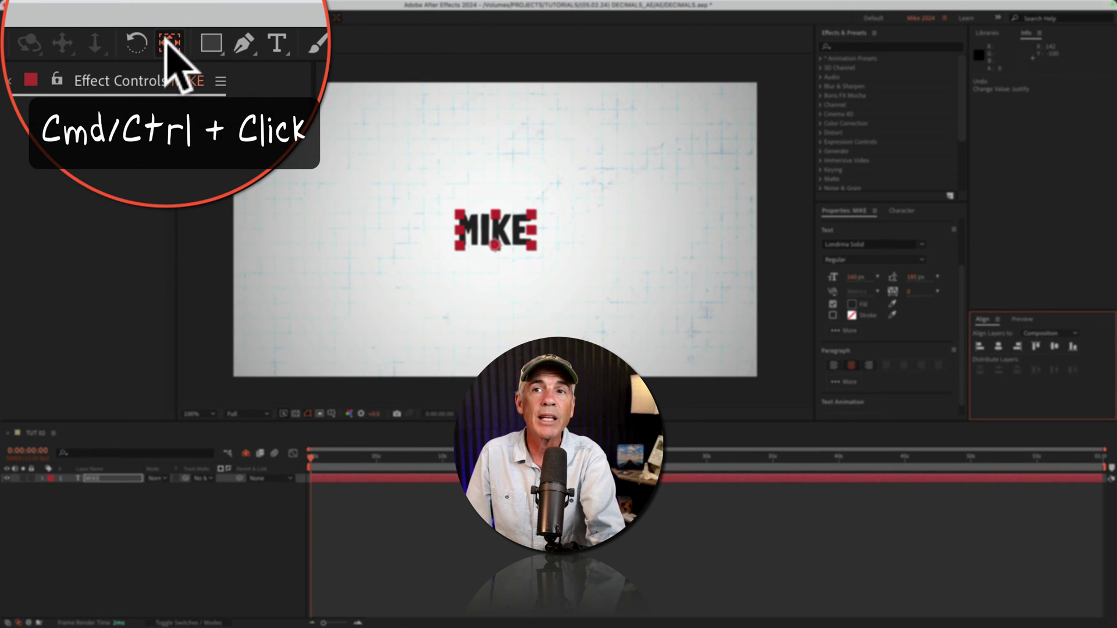
- Centre MIKE's anchor point on the text and add a Slider Control effect
{"action": "left_click", "coordinate": [169, 47], "text": "super"}
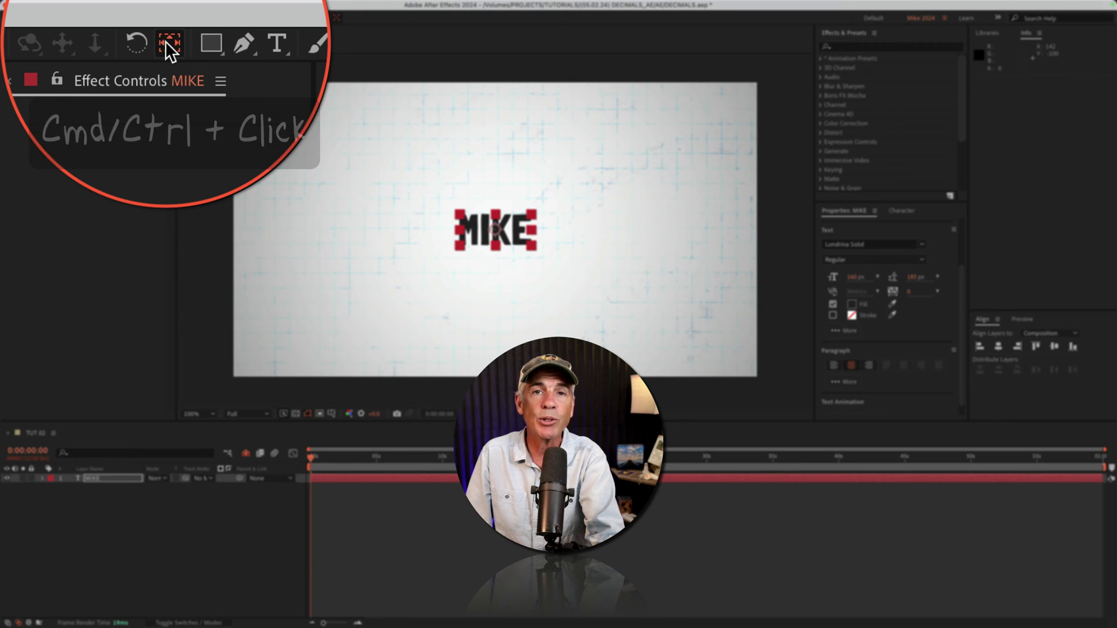
{"action": "left_click", "coordinate": [169, 468]}
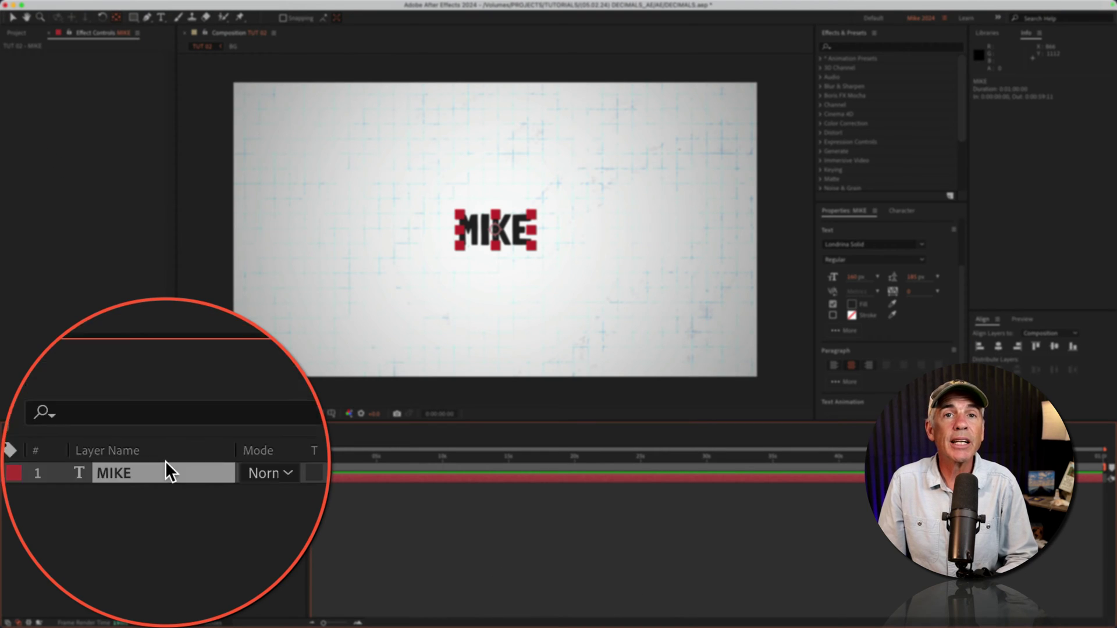
{"action": "left_click", "coordinate": [219, 6]}
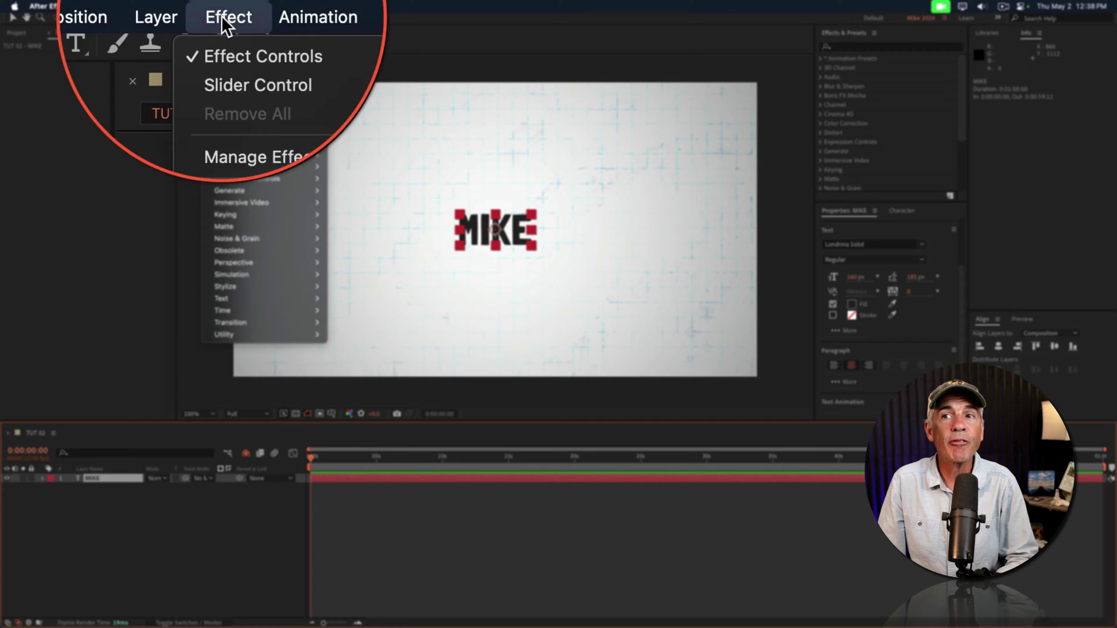
{"action": "mouse_move", "coordinate": [251, 178]}
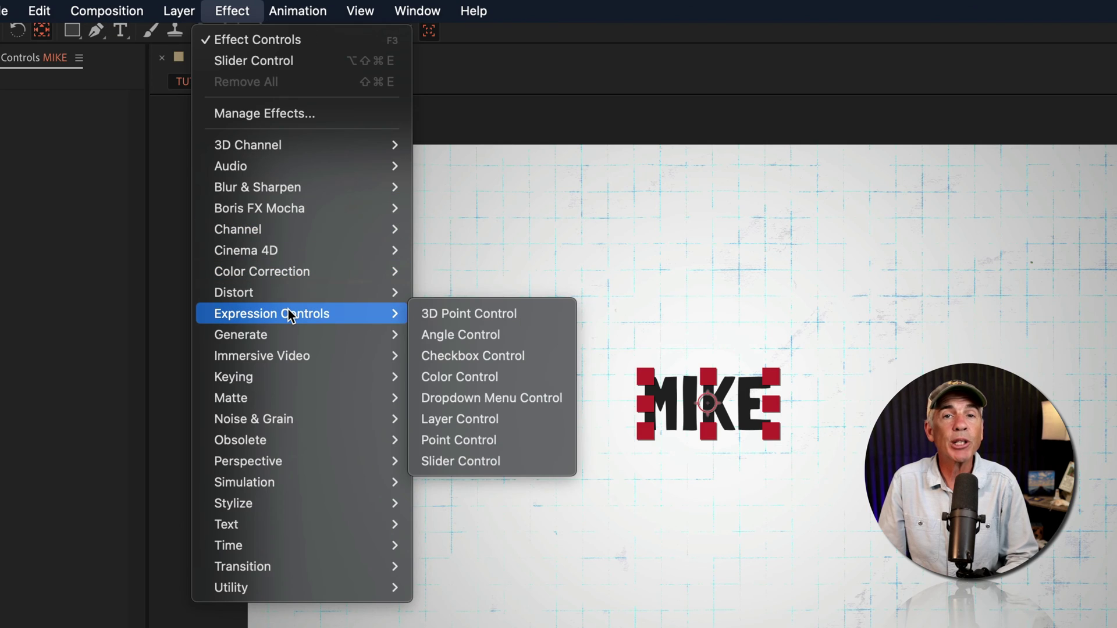
{"action": "left_click", "coordinate": [545, 465]}
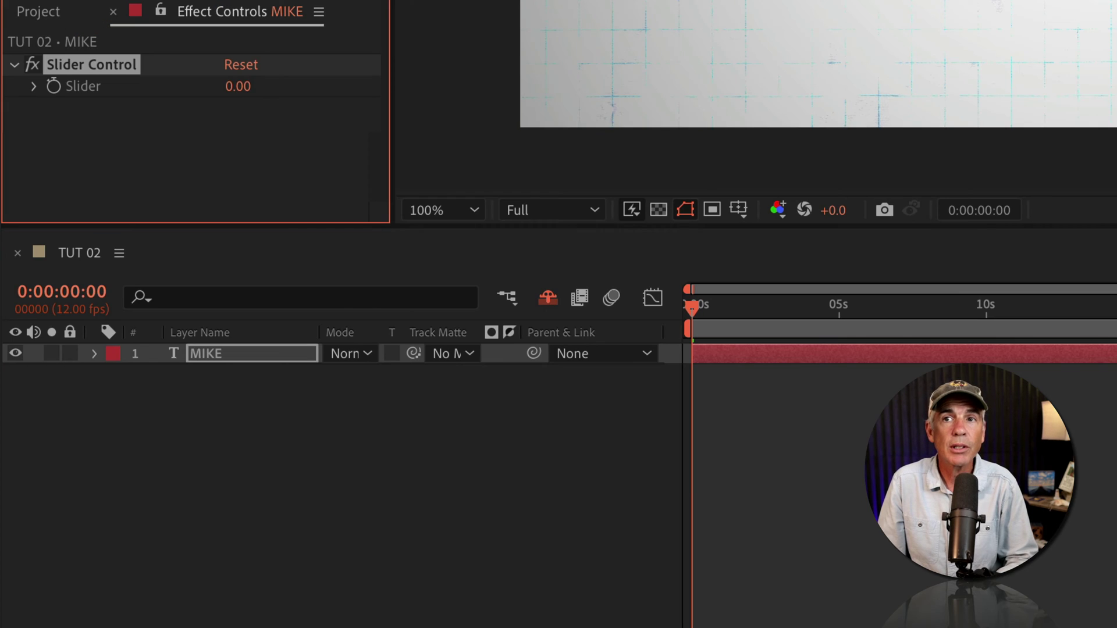
- Add a Source Text expression pick-whipped to the Slider, so MIKE reads 0
{"action": "left_click", "coordinate": [93, 354]}
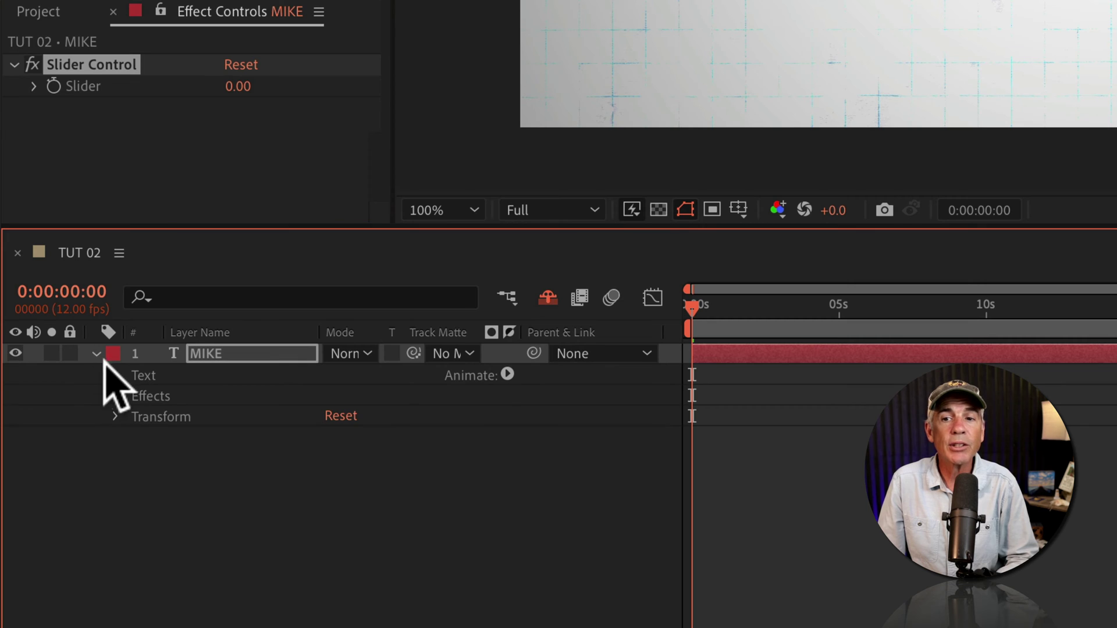
{"action": "left_click", "coordinate": [116, 375]}
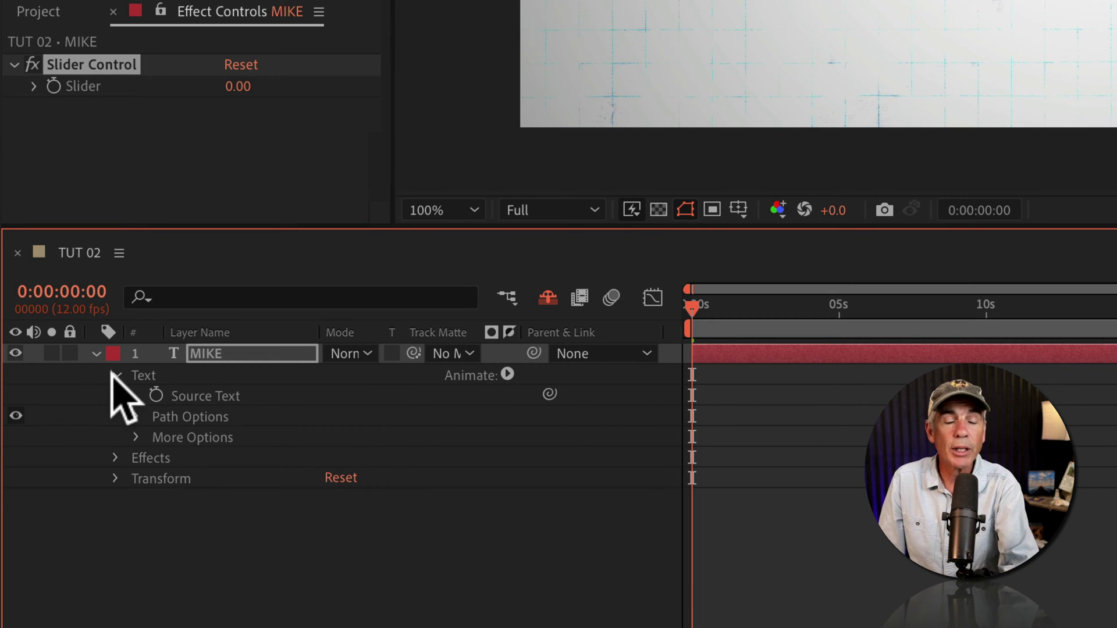
{"action": "key", "text": "alt"}
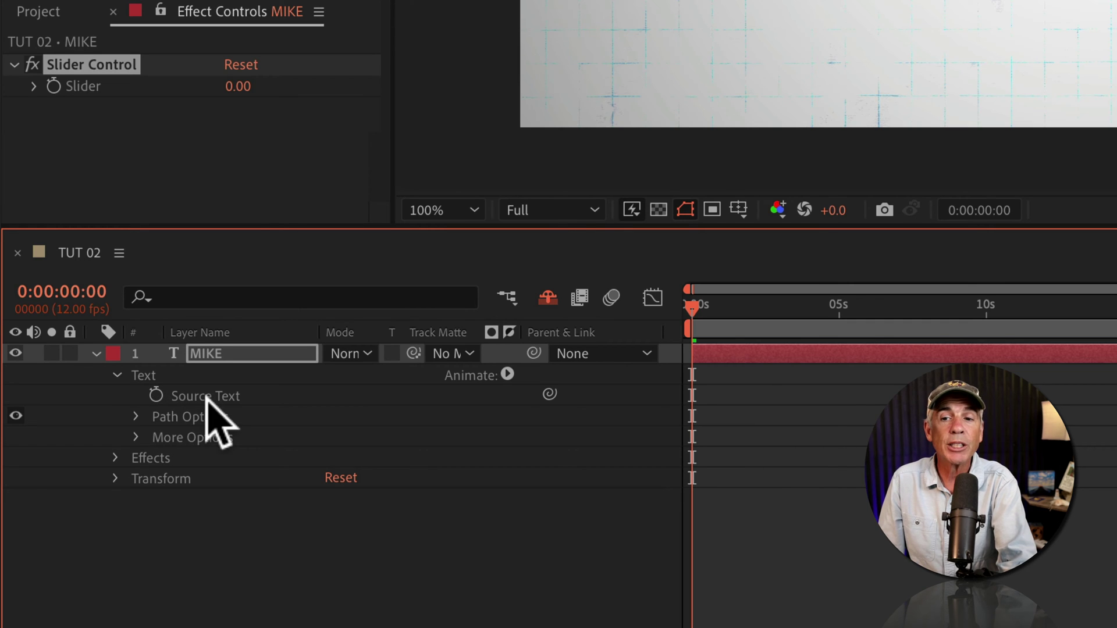
{"action": "left_click", "coordinate": [156, 396], "text": "alt"}
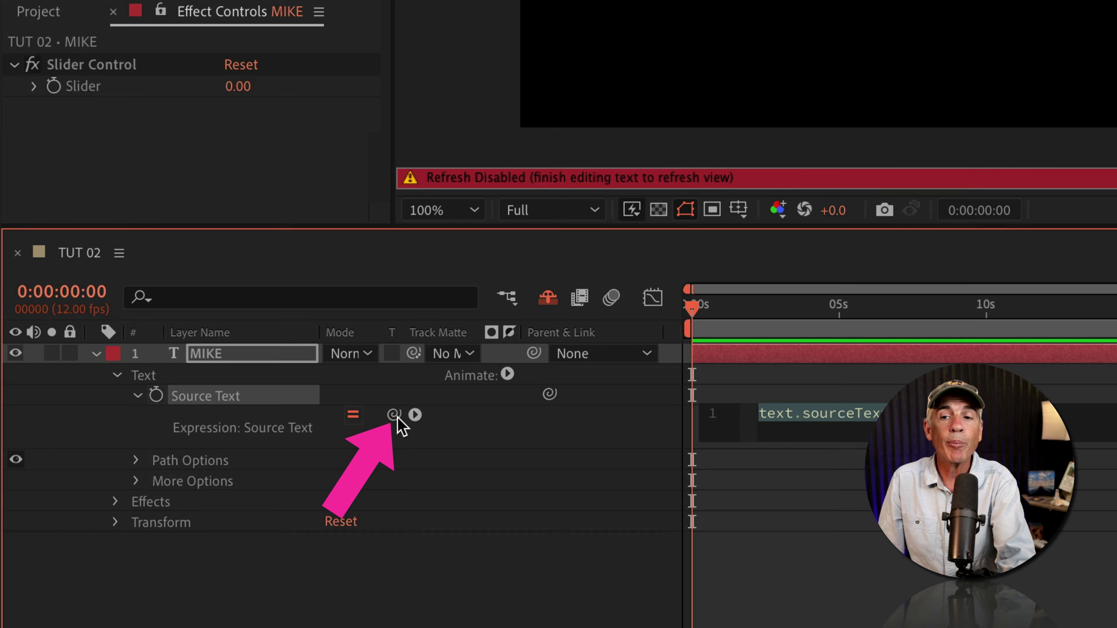
{"action": "mouse_move", "coordinate": [397, 417]}
{"action": "left_mouse_down"}
{"action": "mouse_move", "coordinate": [308, 133]}
{"action": "mouse_move", "coordinate": [104, 120]}
{"action": "mouse_move", "coordinate": [93, 65]}
{"action": "mouse_move", "coordinate": [92, 88]}
{"action": "left_mouse_up"}
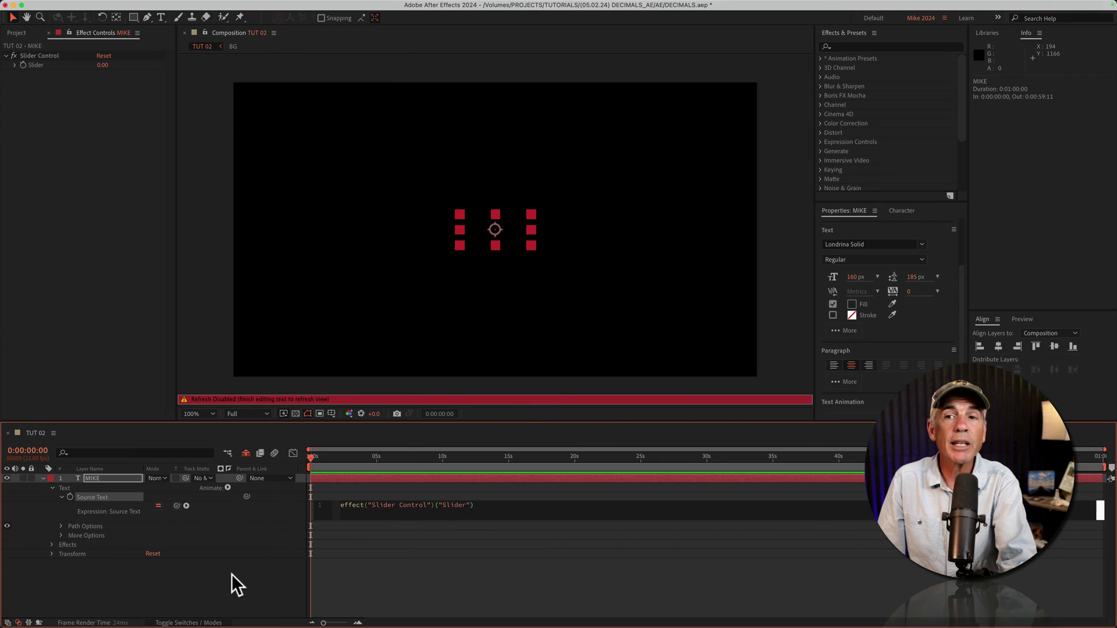
{"action": "left_click", "coordinate": [227, 574]}
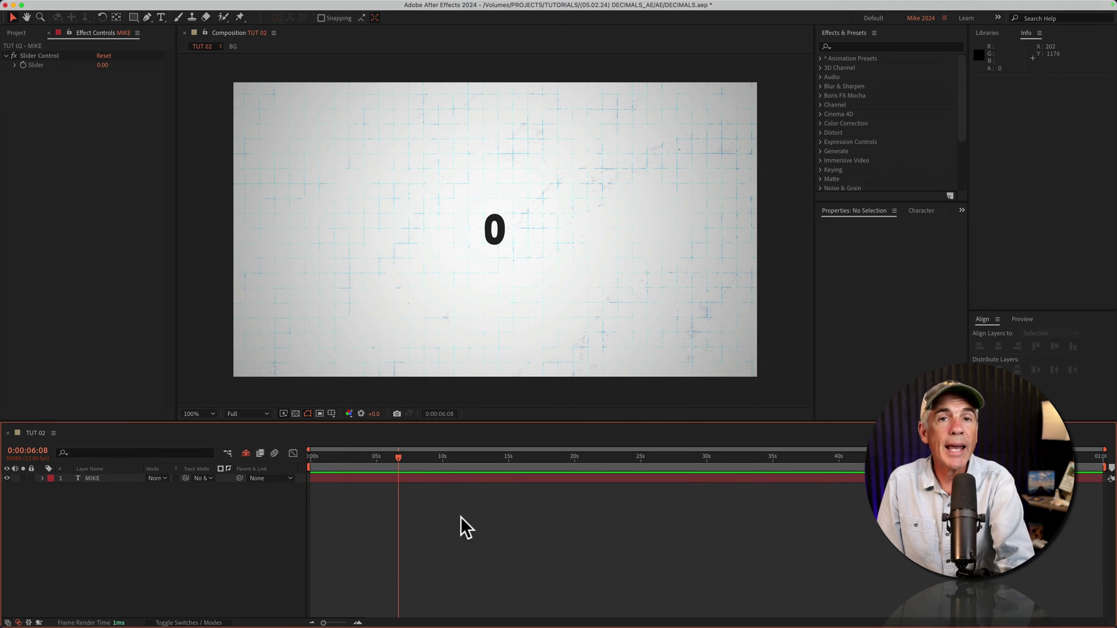
- Key the Slider to 500 at 0:00:11:04, end the work area there, and preview
{"action": "left_click_drag", "start_coordinate": [399, 458], "coordinate": [268, 459]}
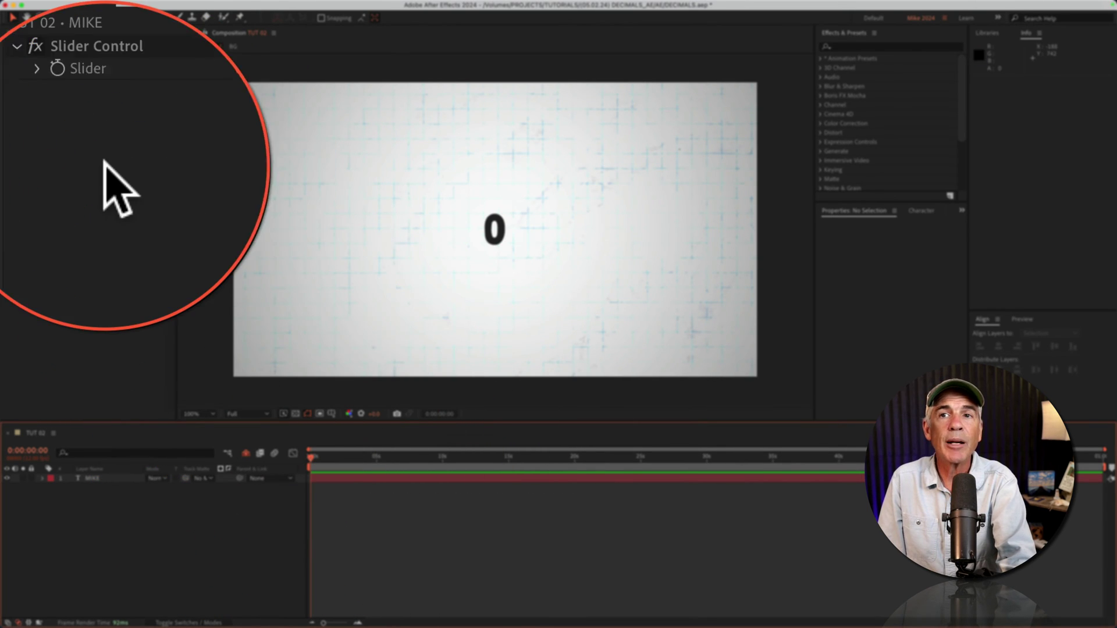
{"action": "left_click", "coordinate": [57, 159]}
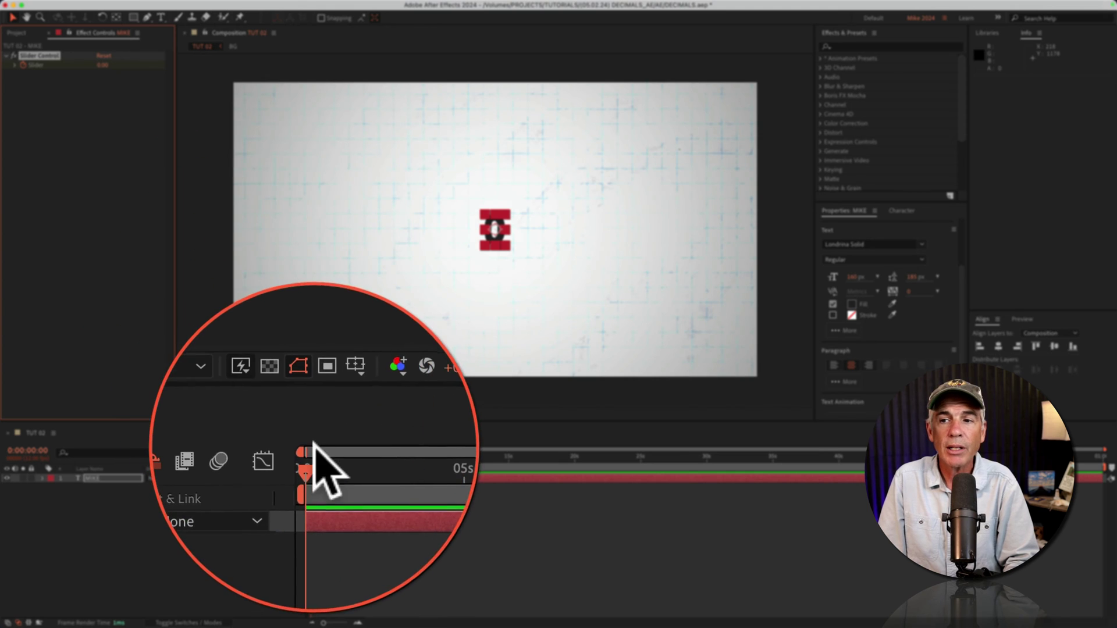
{"action": "left_click_drag", "start_coordinate": [311, 453], "coordinate": [458, 455]}
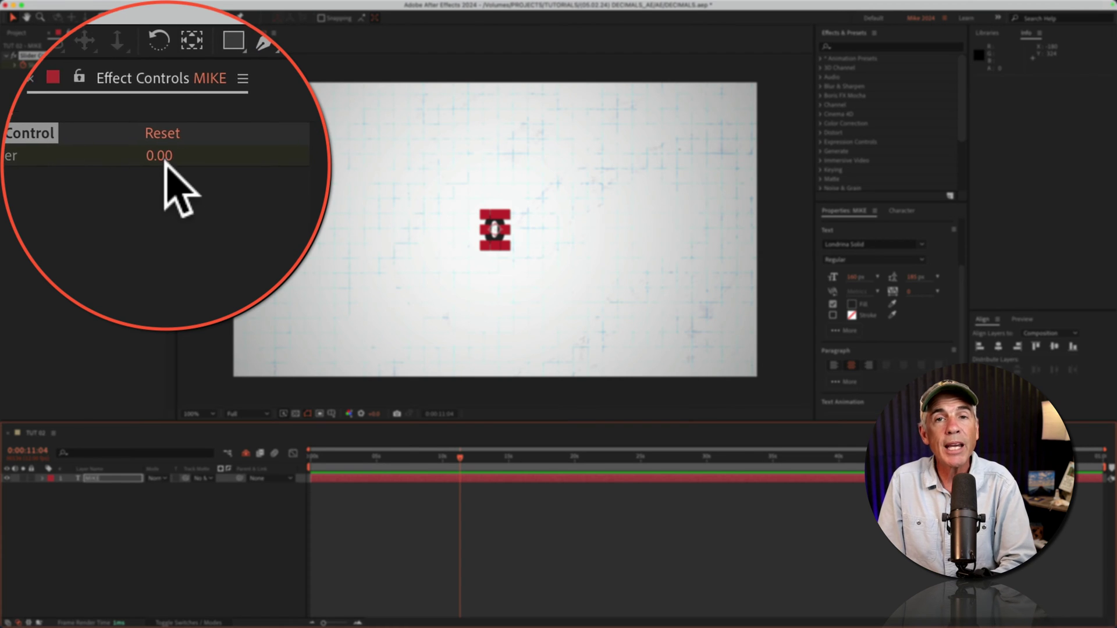
{"action": "left_click", "coordinate": [119, 64]}
{"action": "type", "text": "500"}
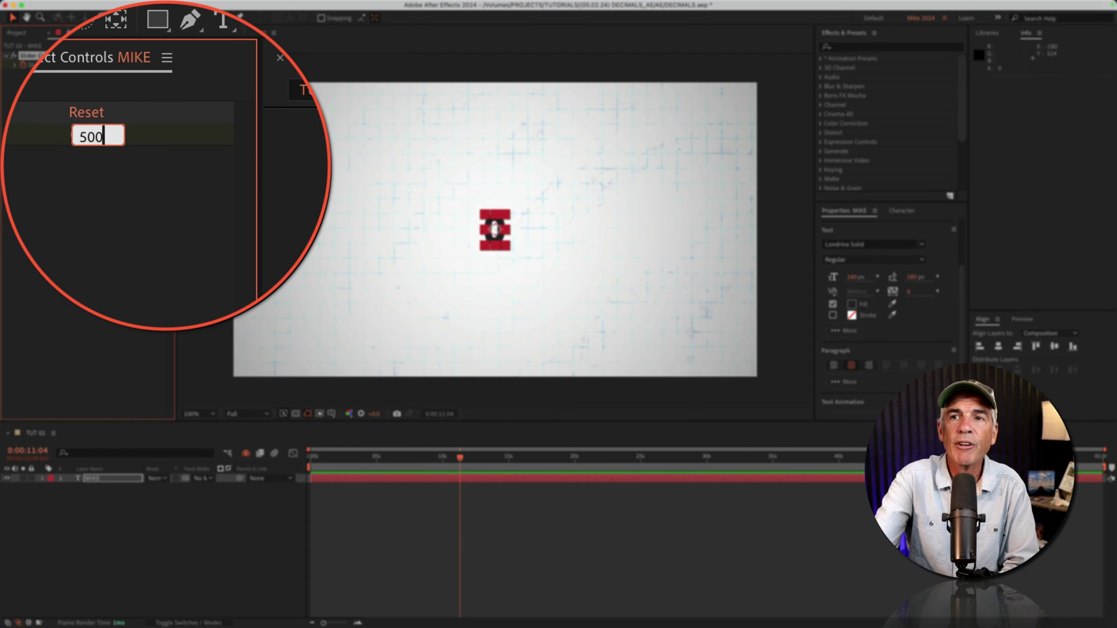
{"action": "key", "text": "Return"}
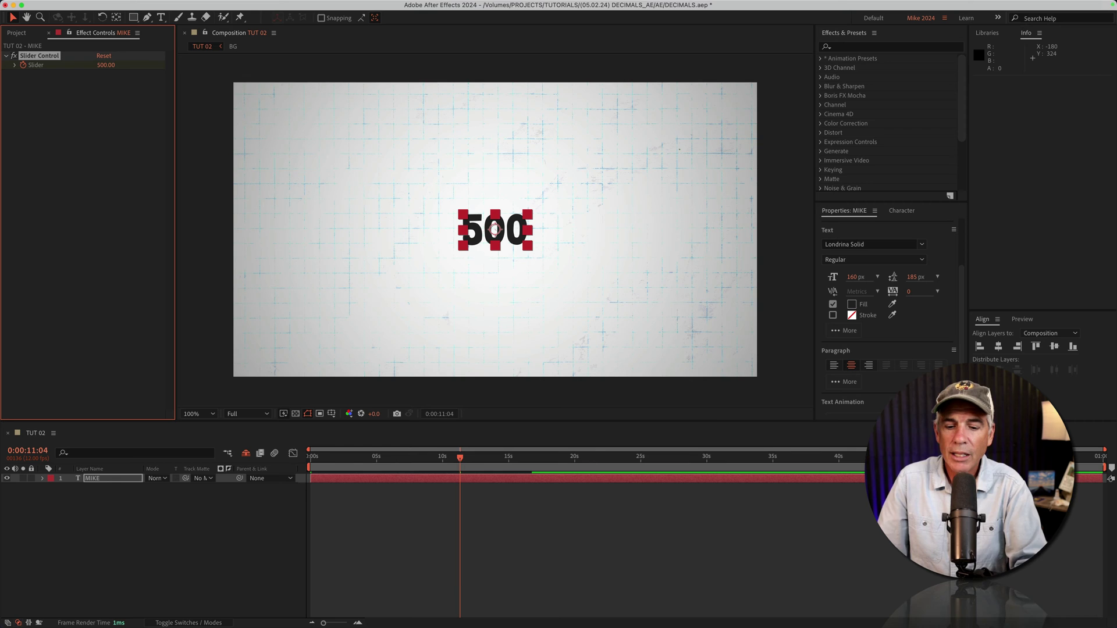
{"action": "key", "text": "n"}
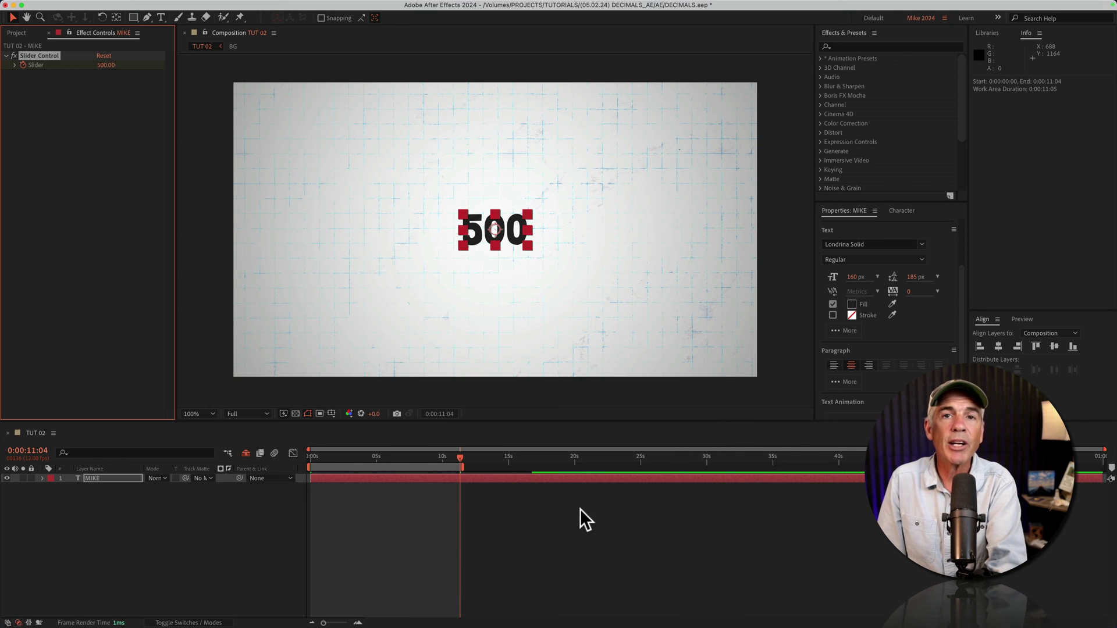
{"action": "key", "text": "space"}
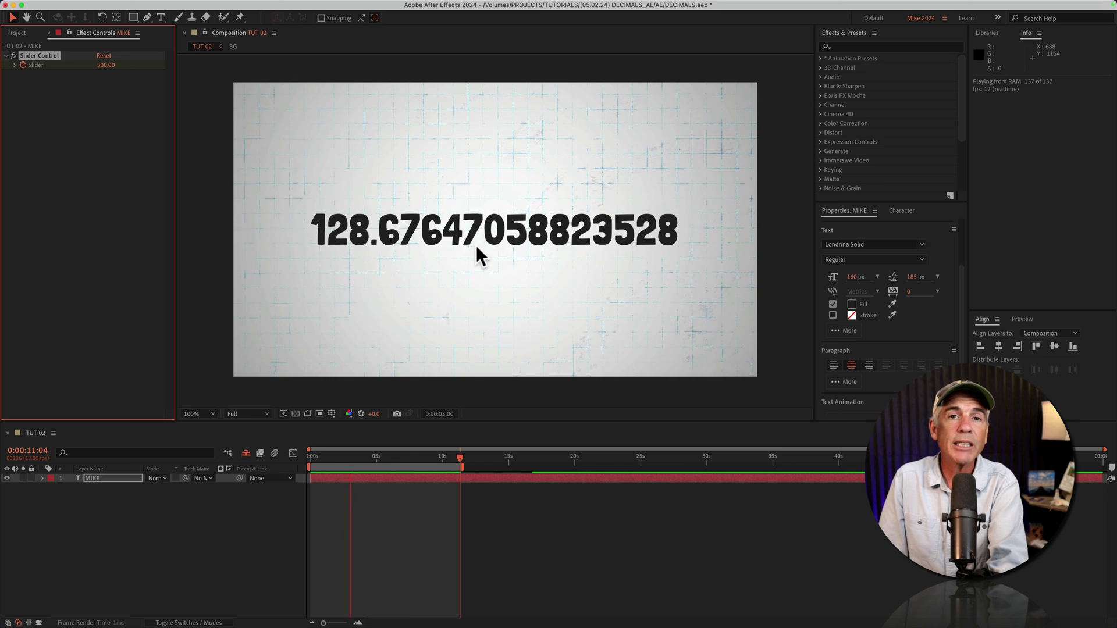
- Append .value.toFixed() to the Source Text expression and preview the whole-number count
{"action": "left_click", "coordinate": [375, 308]}
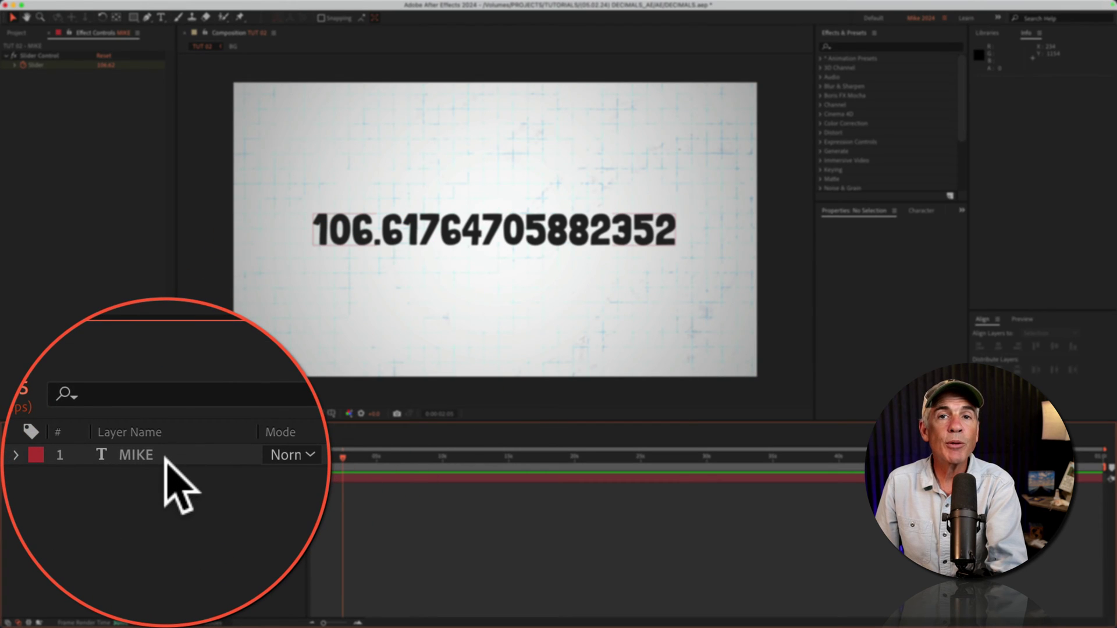
{"action": "left_click", "coordinate": [104, 482]}
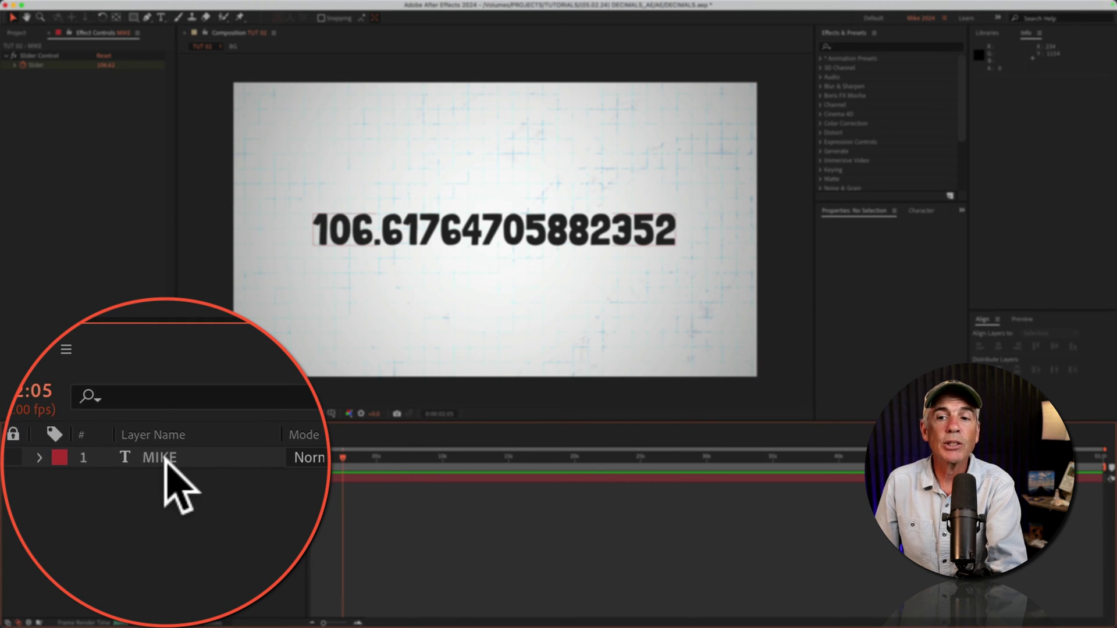
{"action": "left_click", "coordinate": [163, 455]}
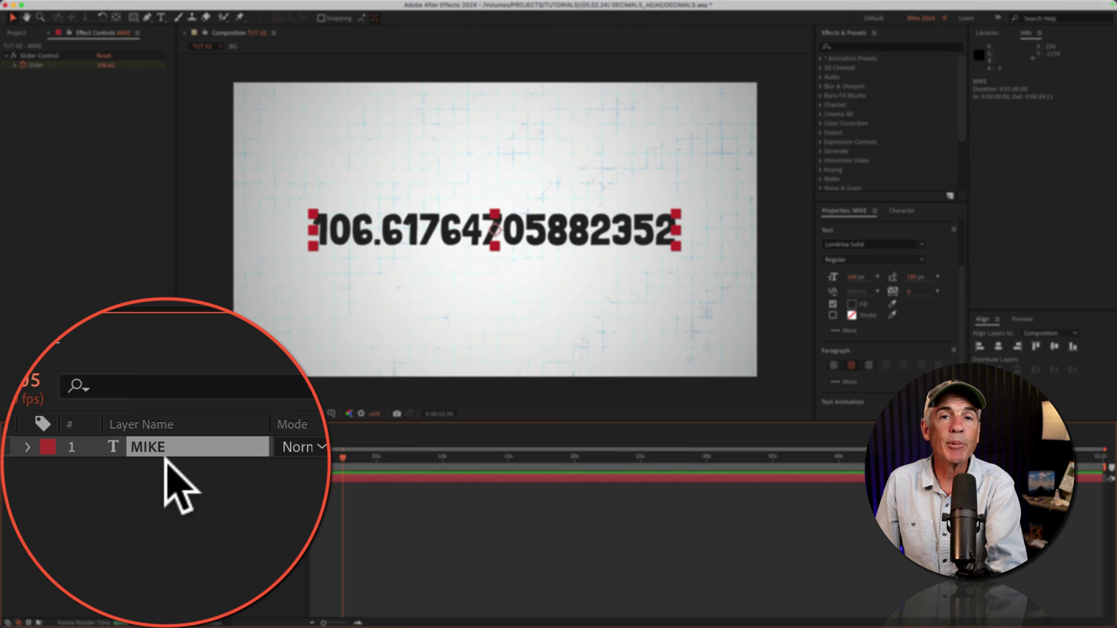
{"action": "key", "text": "e"}
{"action": "key", "text": "e"}
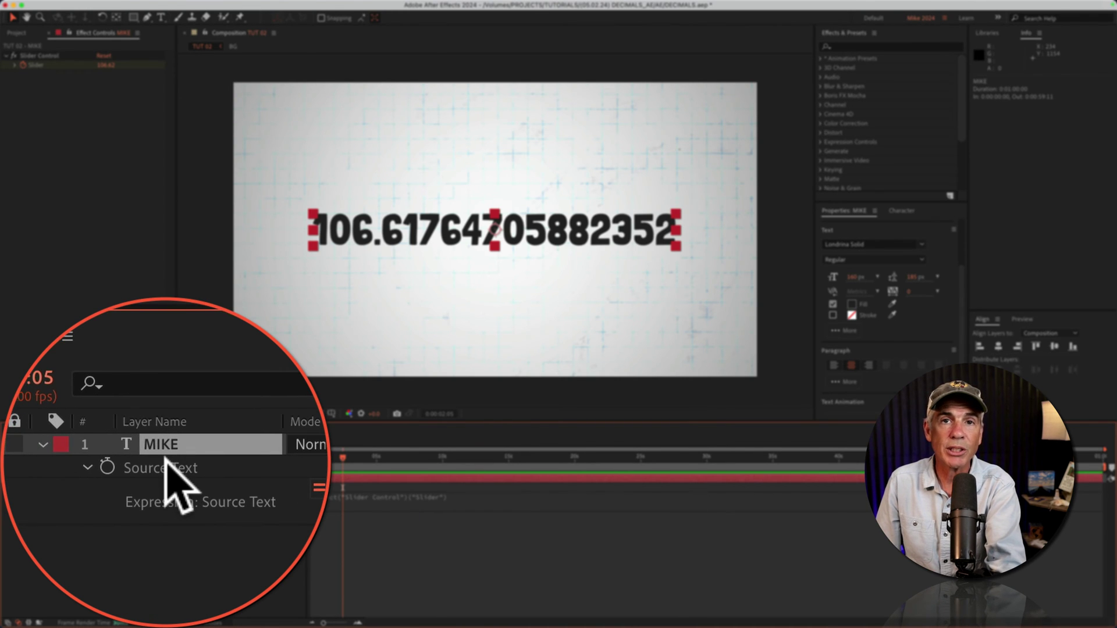
{"action": "left_click", "coordinate": [369, 500]}
{"action": "key", "text": "End"}
{"action": "type", "text": "(\"Slider\")"}
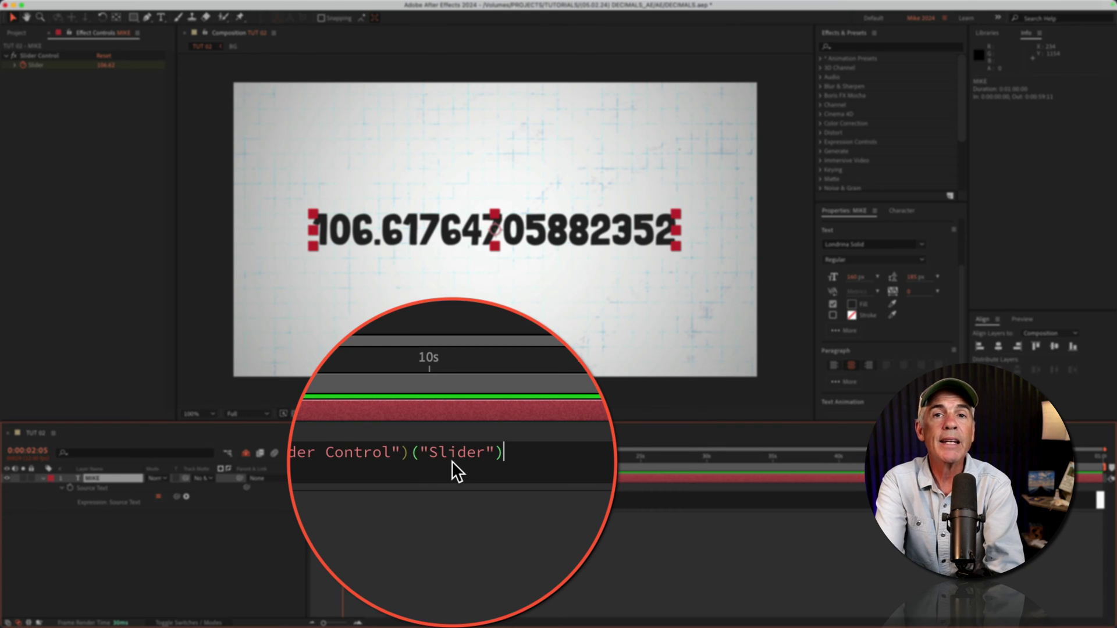
{"action": "type", "text": "."}
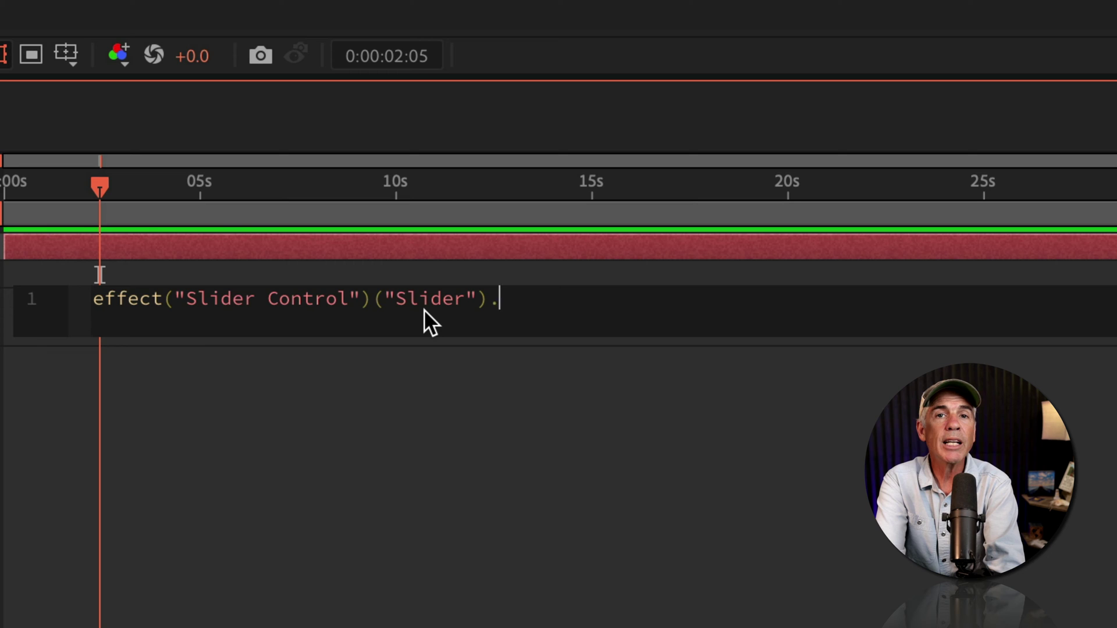
{"action": "type", "text": "valu"}
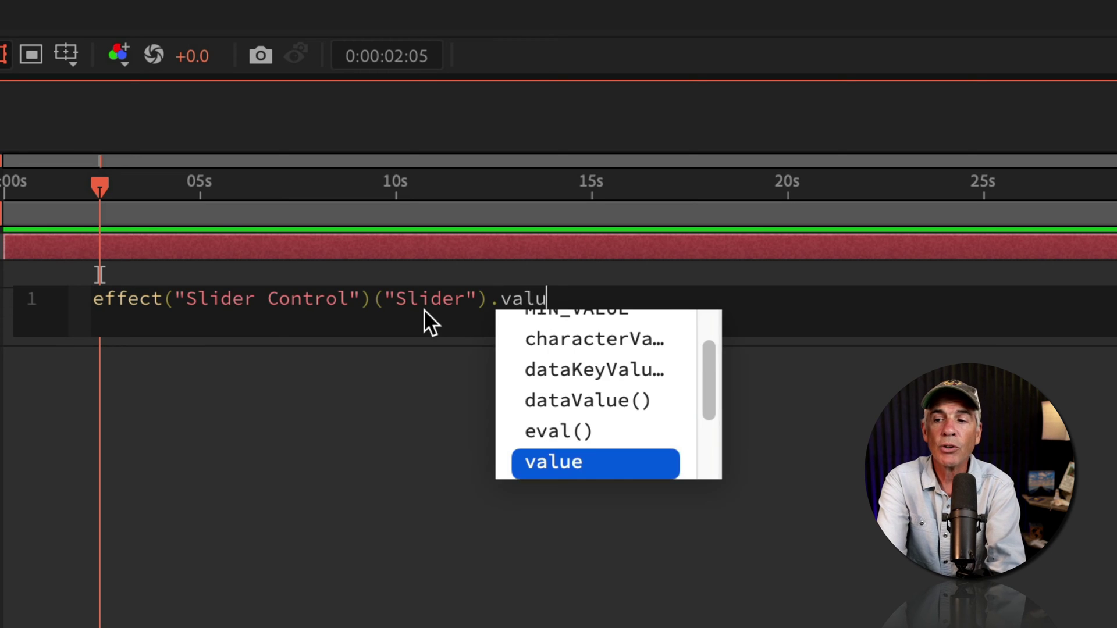
{"action": "type", "text": "e."}
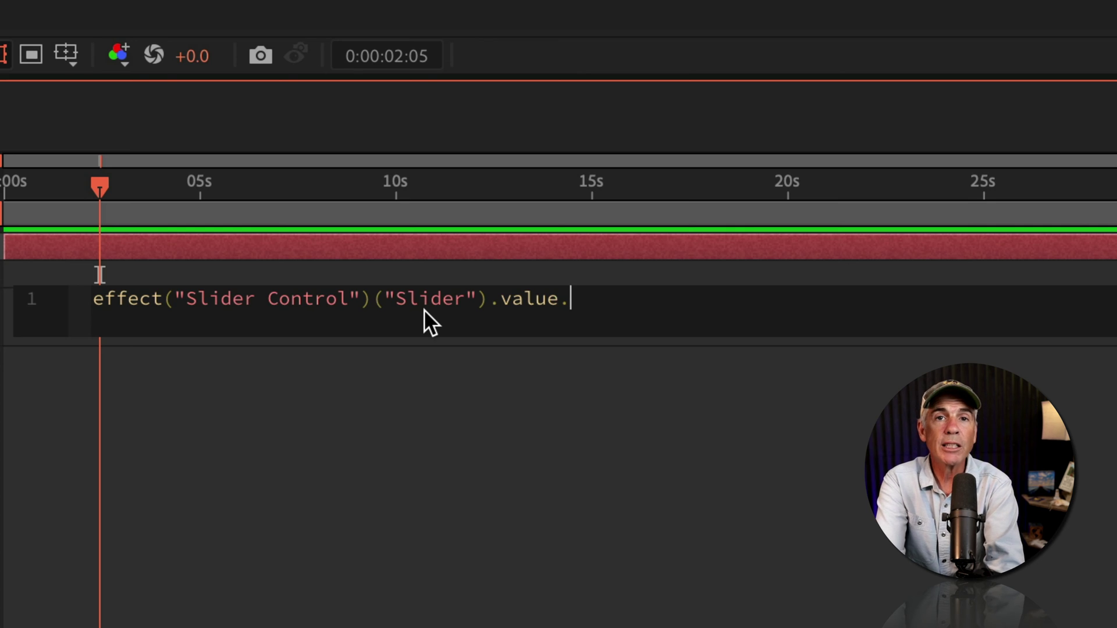
{"action": "type", "text": "to"}
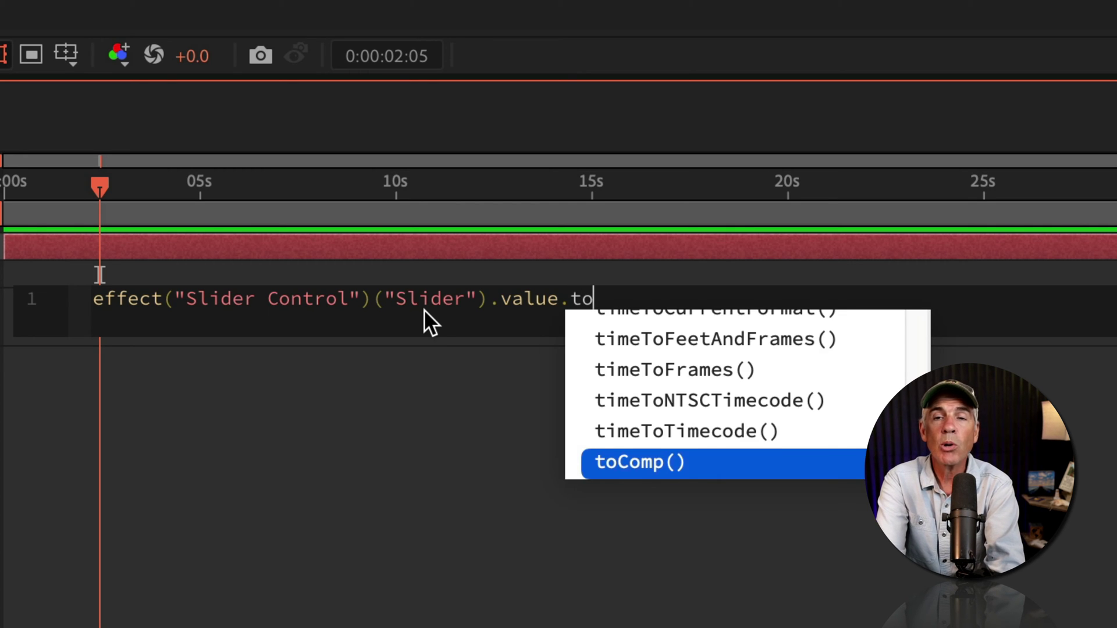
{"action": "type", "text": "Fixed"}
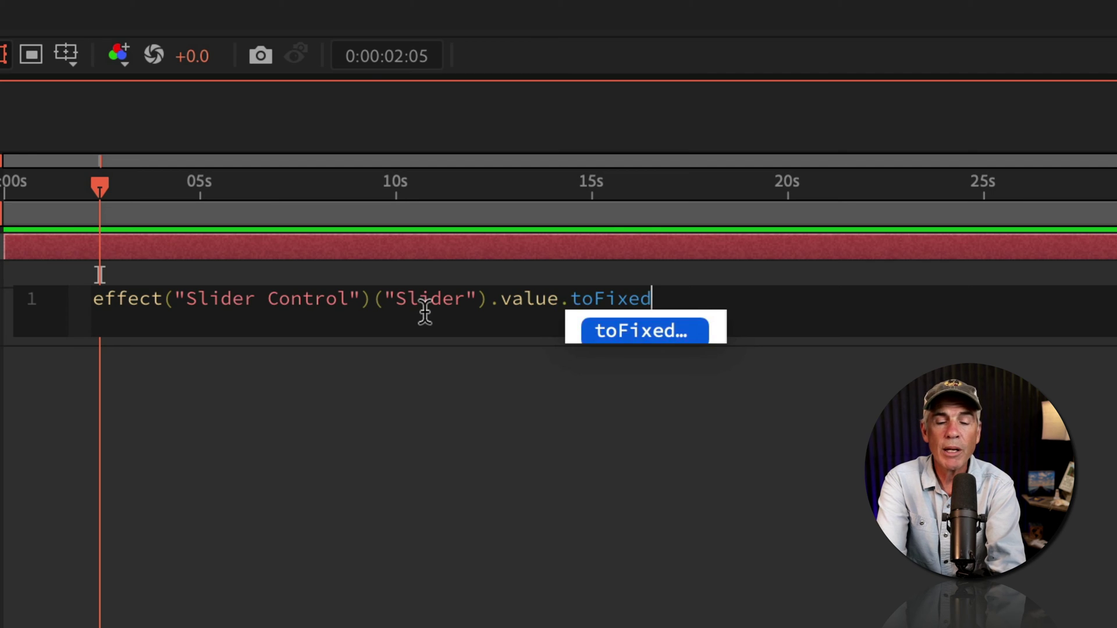
{"action": "type", "text": "("}
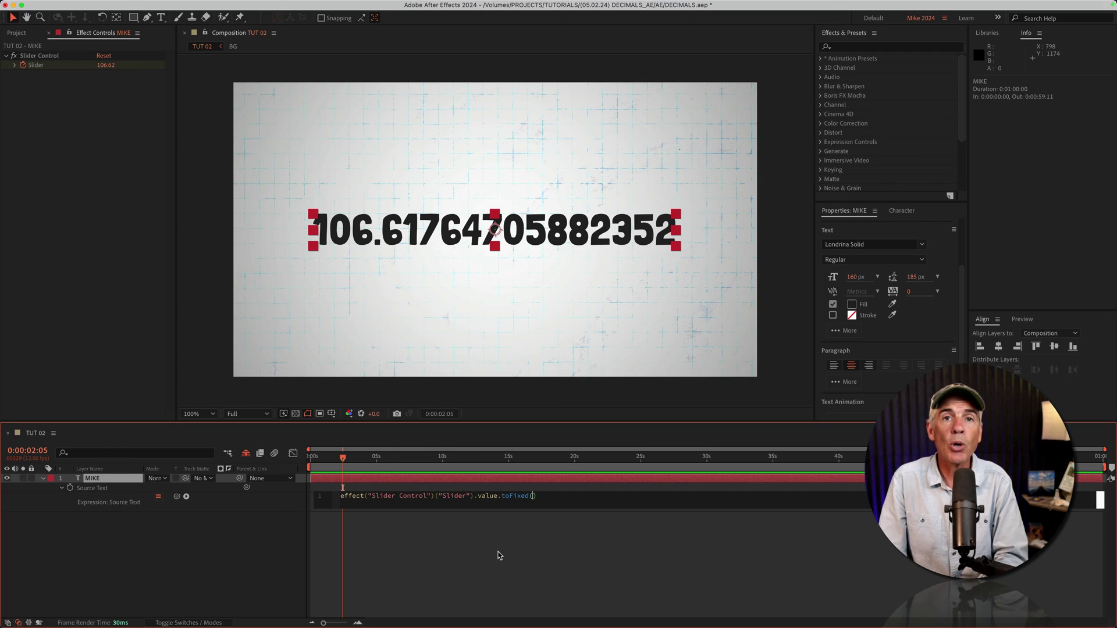
{"action": "left_click", "coordinate": [498, 555]}
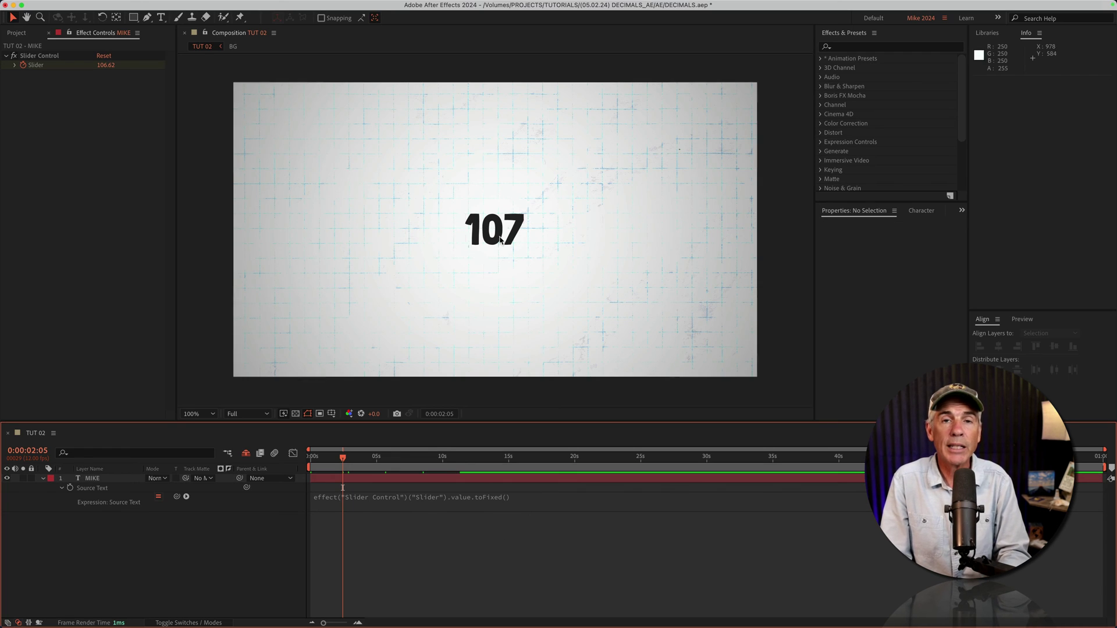
{"action": "key", "text": "space"}
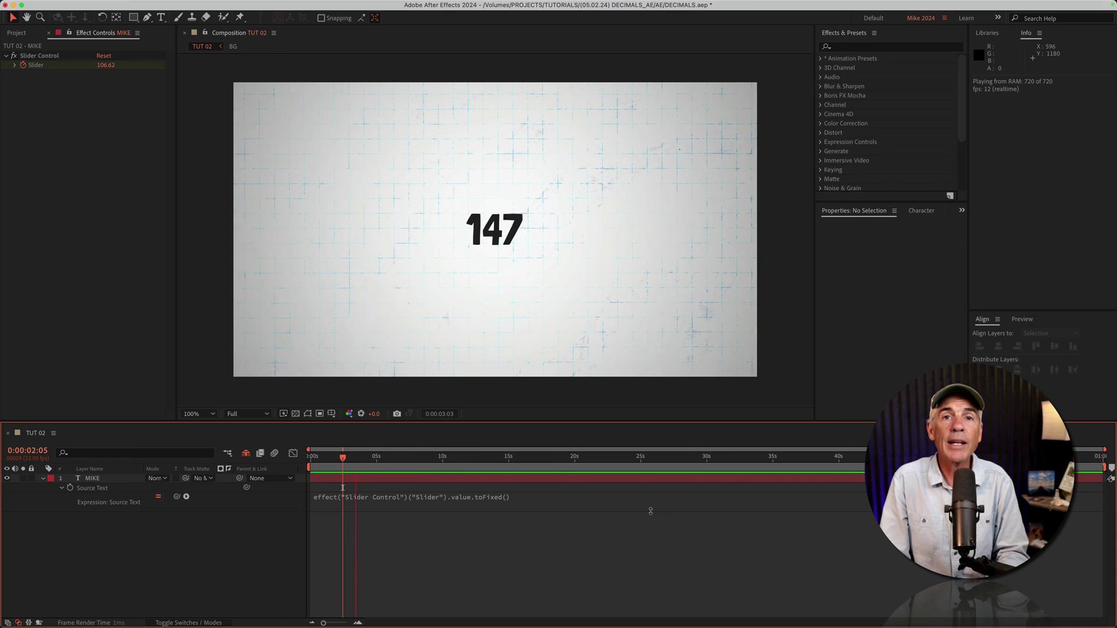
- Change the expression to toFixed(2) so the counter shows two decimals
{"action": "left_click", "coordinate": [531, 500]}
{"action": "left_click", "coordinate": [531, 498]}
{"action": "type", "text": "2"}
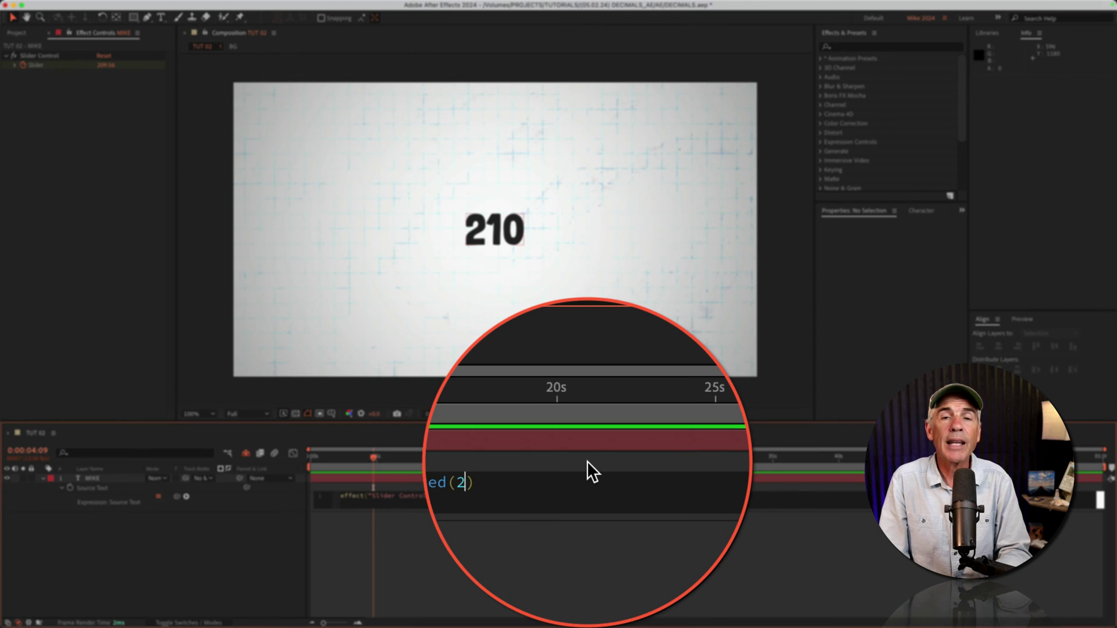
{"action": "left_click", "coordinate": [500, 461]}
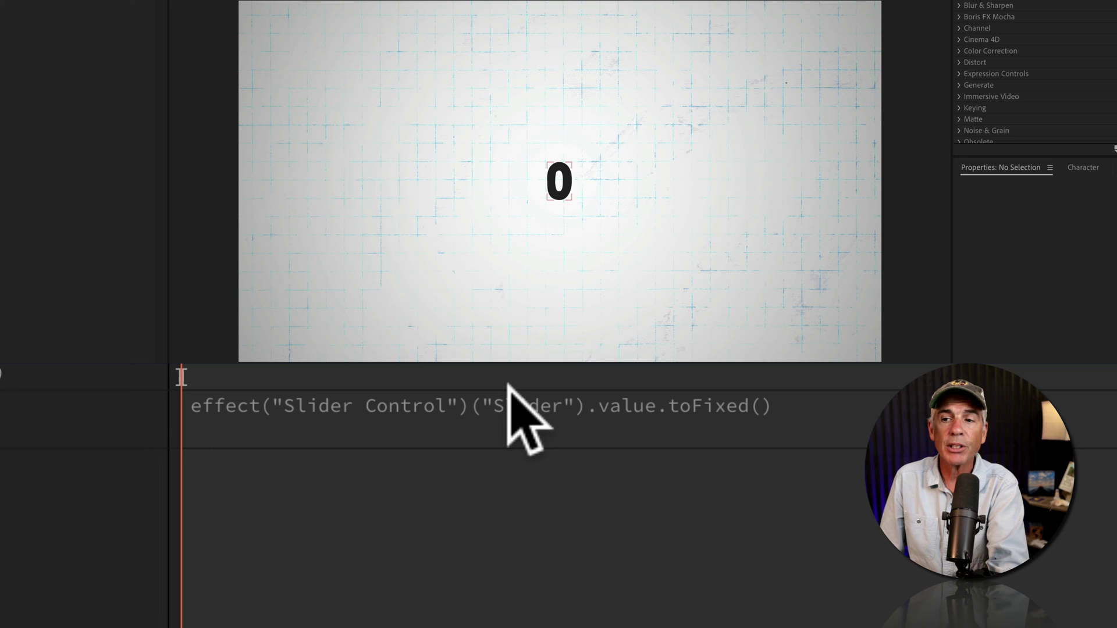
- Prefix the Source Text expression with "$ "+ so MIKE reads $ 0
{"action": "left_click", "coordinate": [510, 404]}
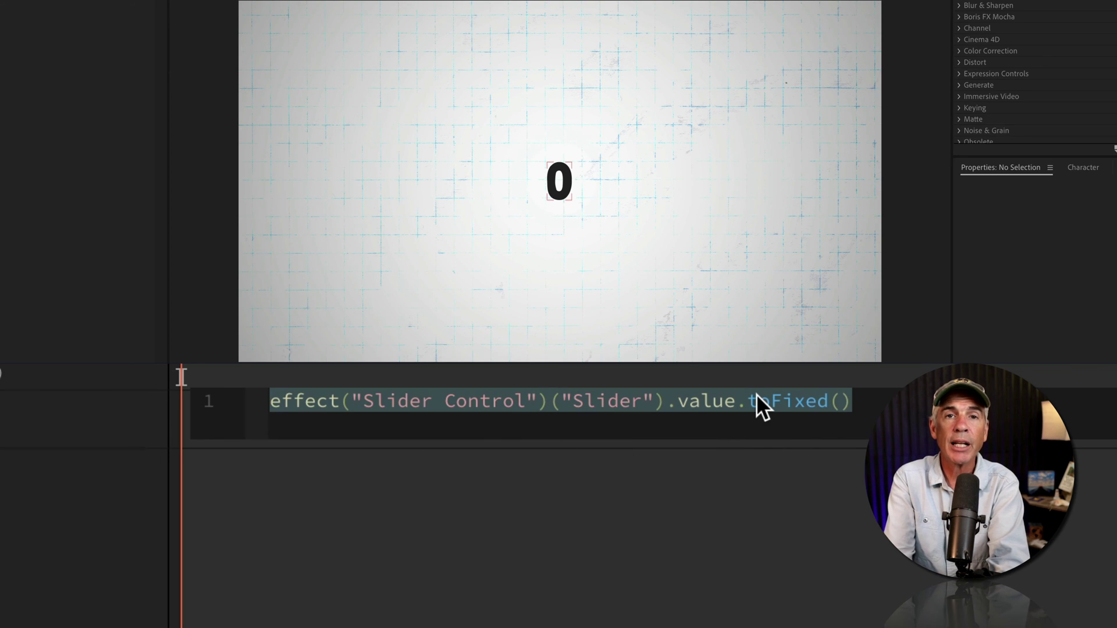
{"action": "key", "text": "Left"}
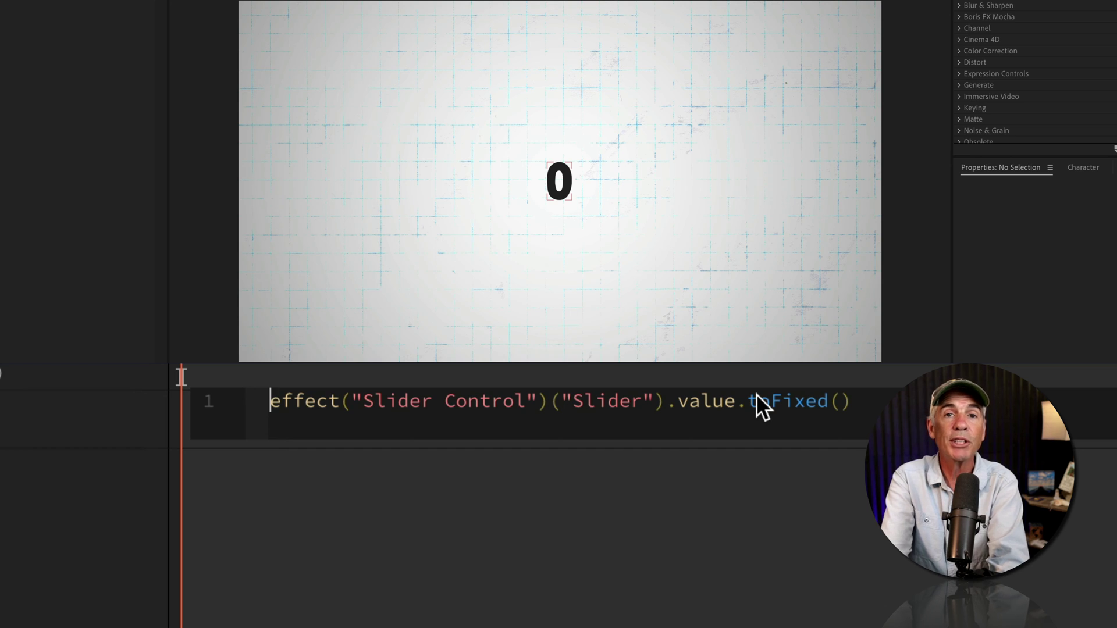
{"action": "type", "text": "\""}
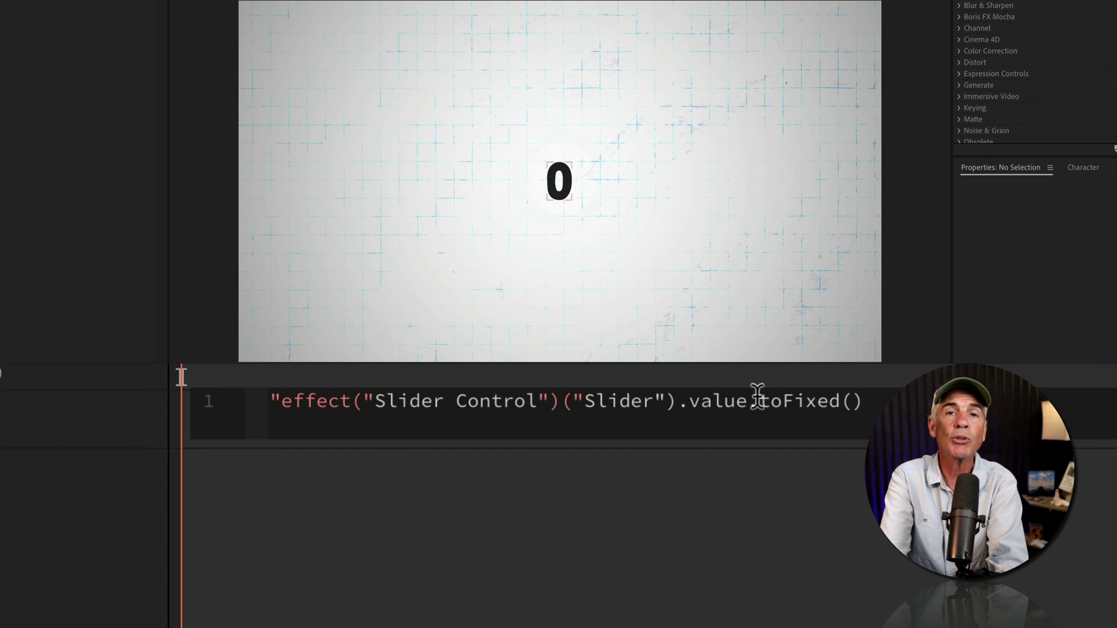
{"action": "type", "text": "\""}
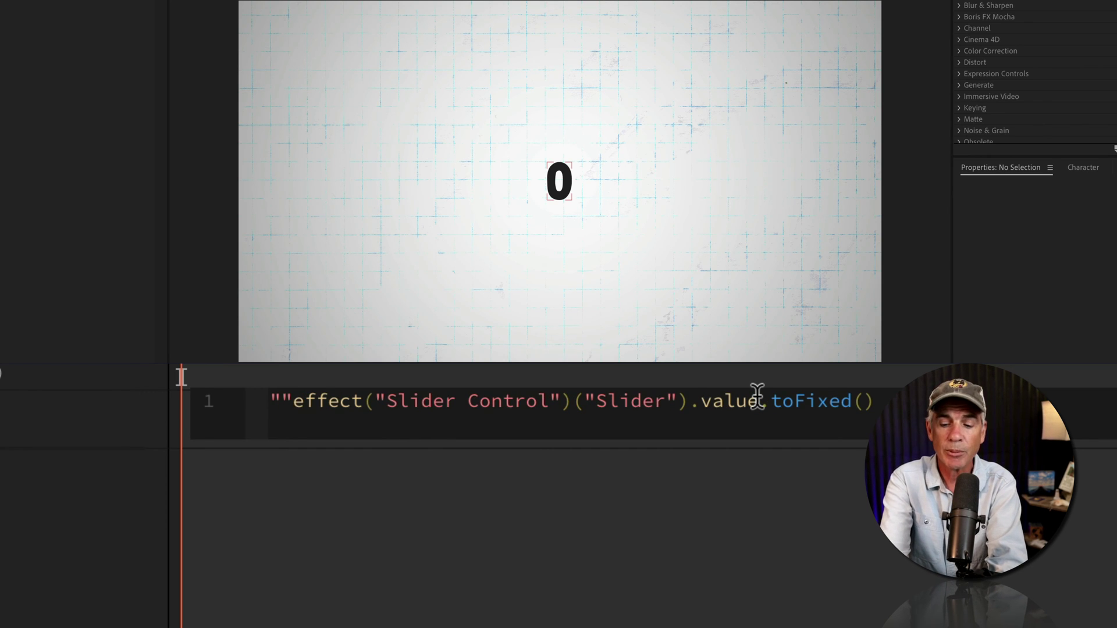
{"action": "type", "text": "+"}
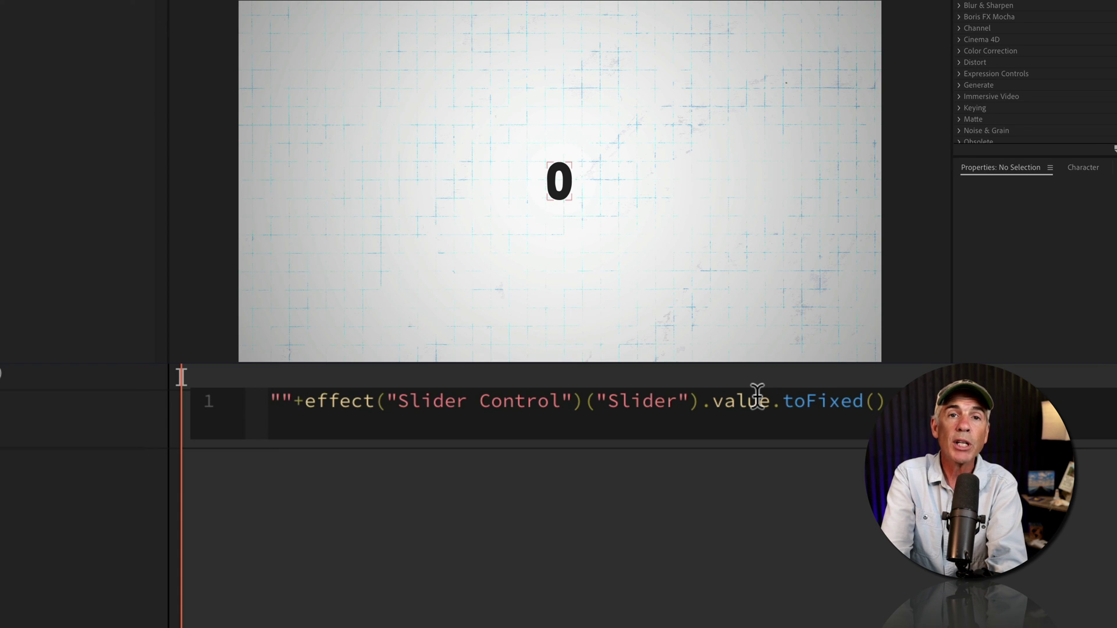
{"action": "key", "text": "Left"}
{"action": "key", "text": "Left"}
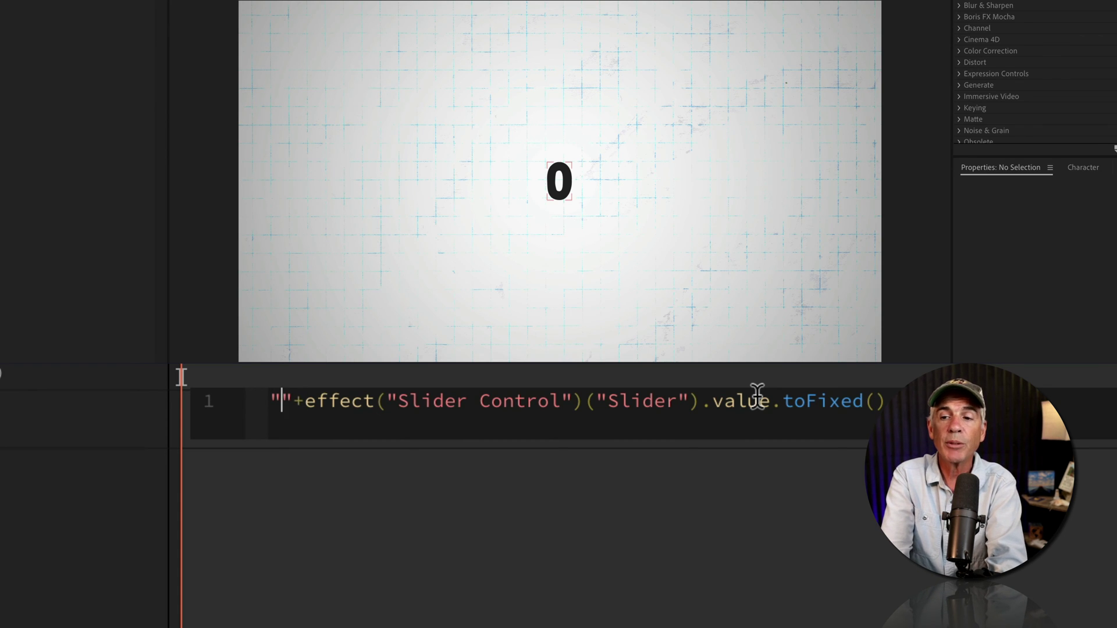
{"action": "type", "text": "$"}
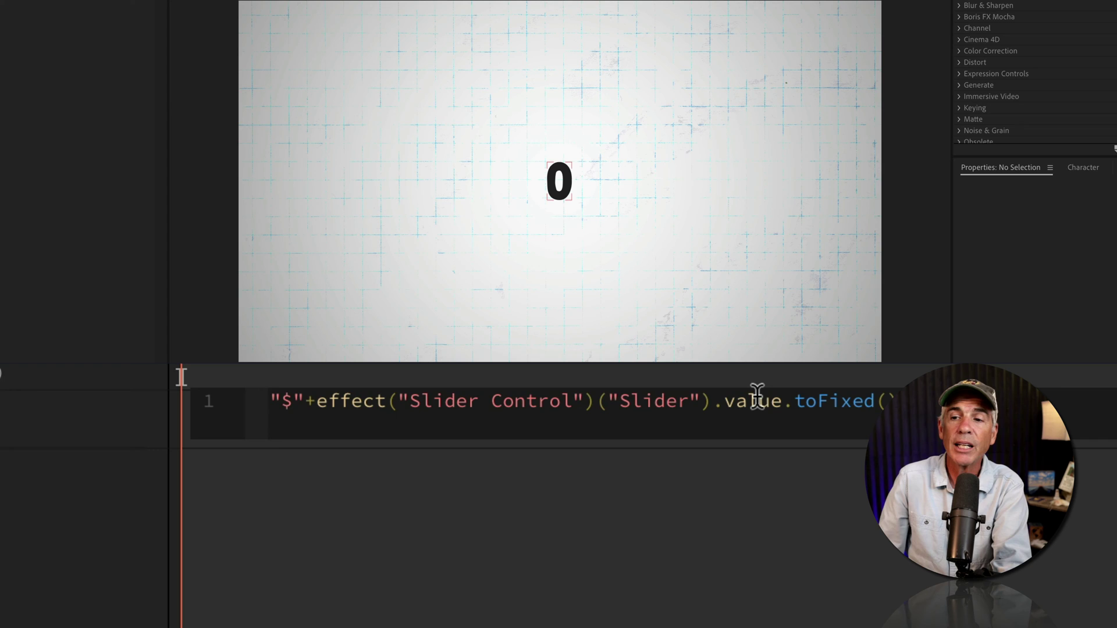
{"action": "left_click", "coordinate": [762, 508]}
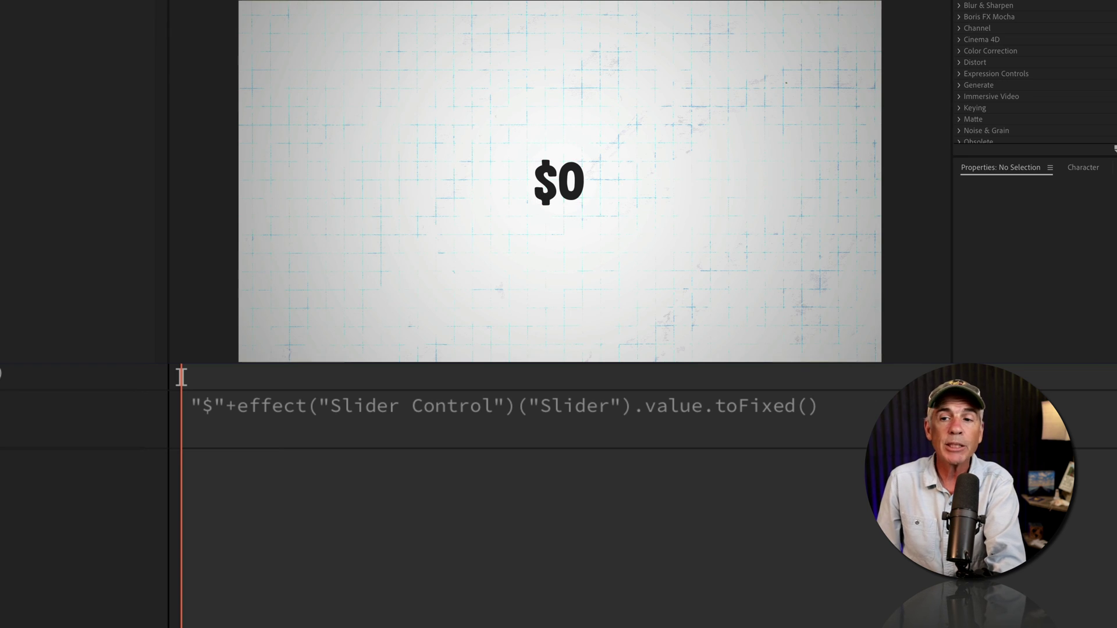
{"action": "left_click", "coordinate": [218, 407]}
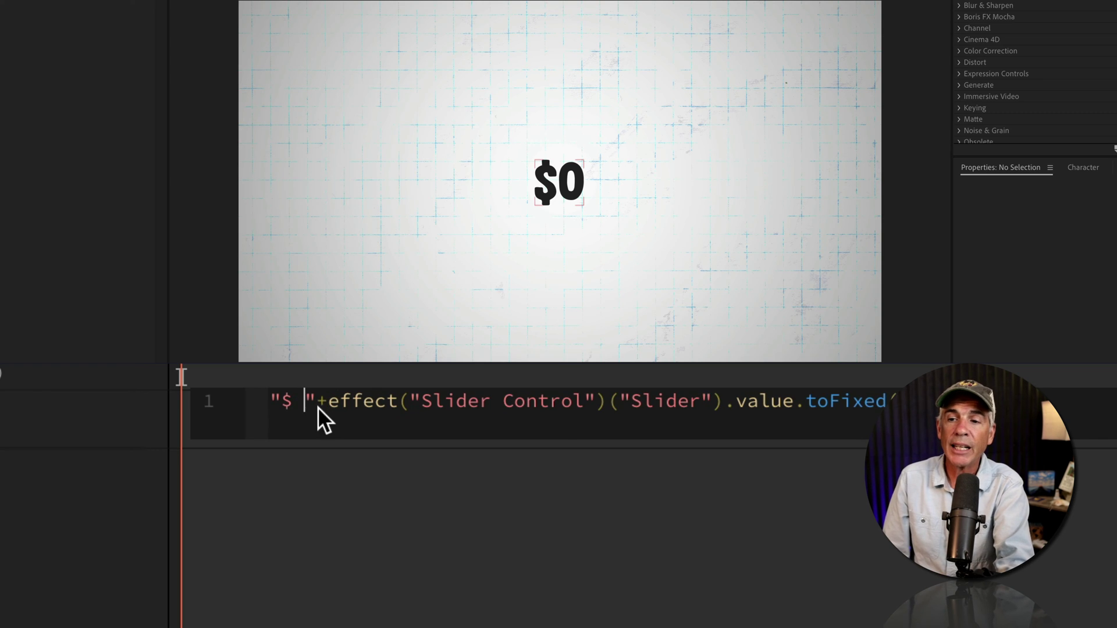
{"action": "left_click", "coordinate": [327, 504]}
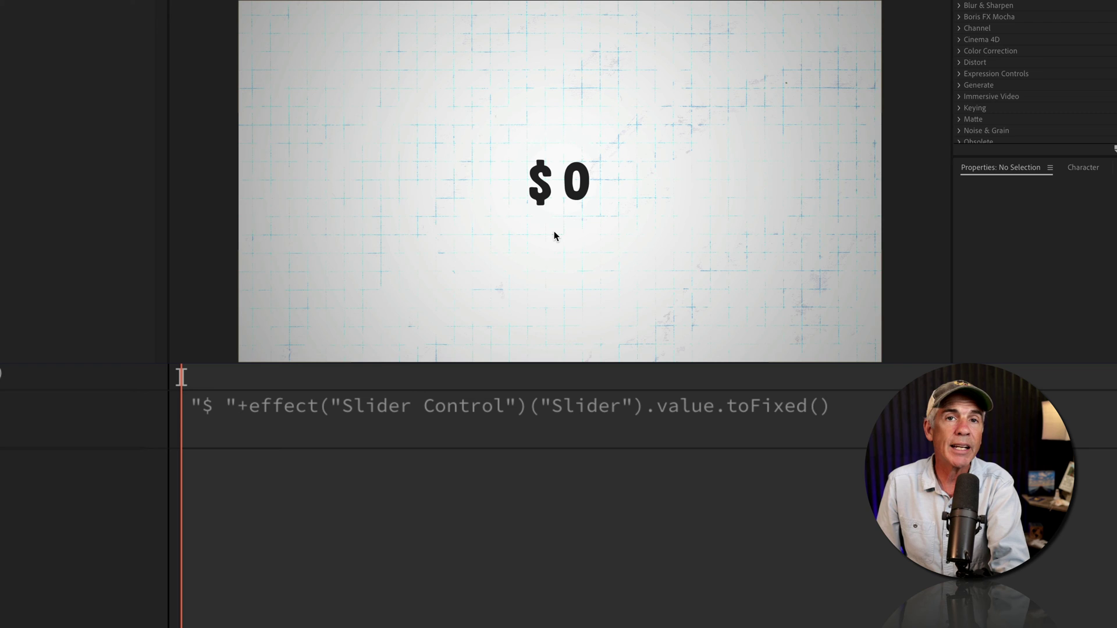
- Try toFixed(2) in the expression and preview the two-decimal count
{"action": "key", "text": "space"}
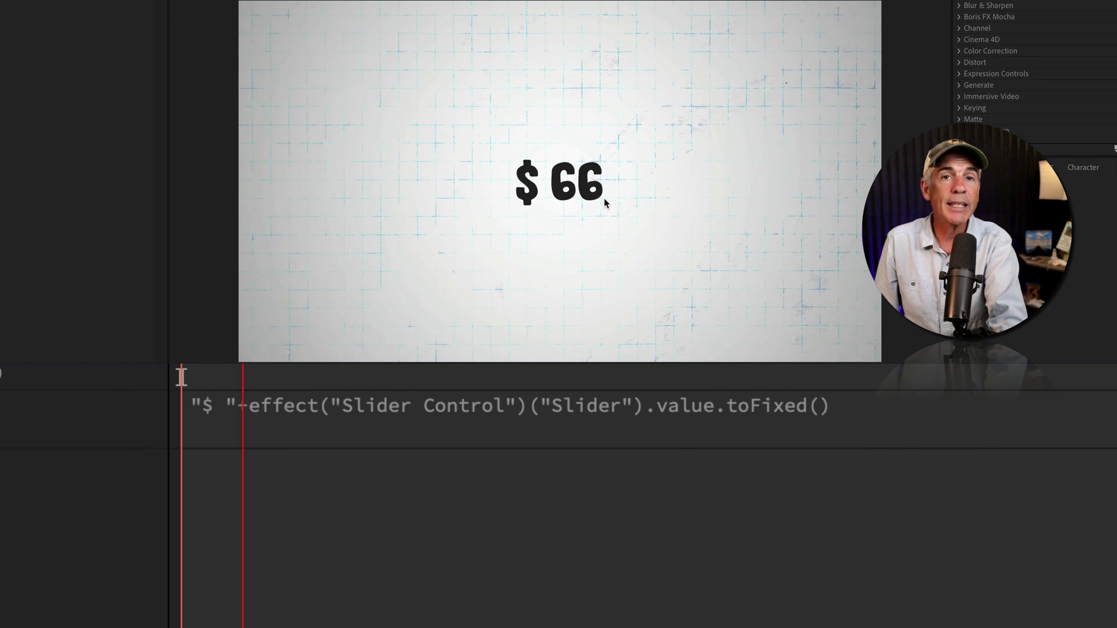
{"action": "key", "text": "space"}
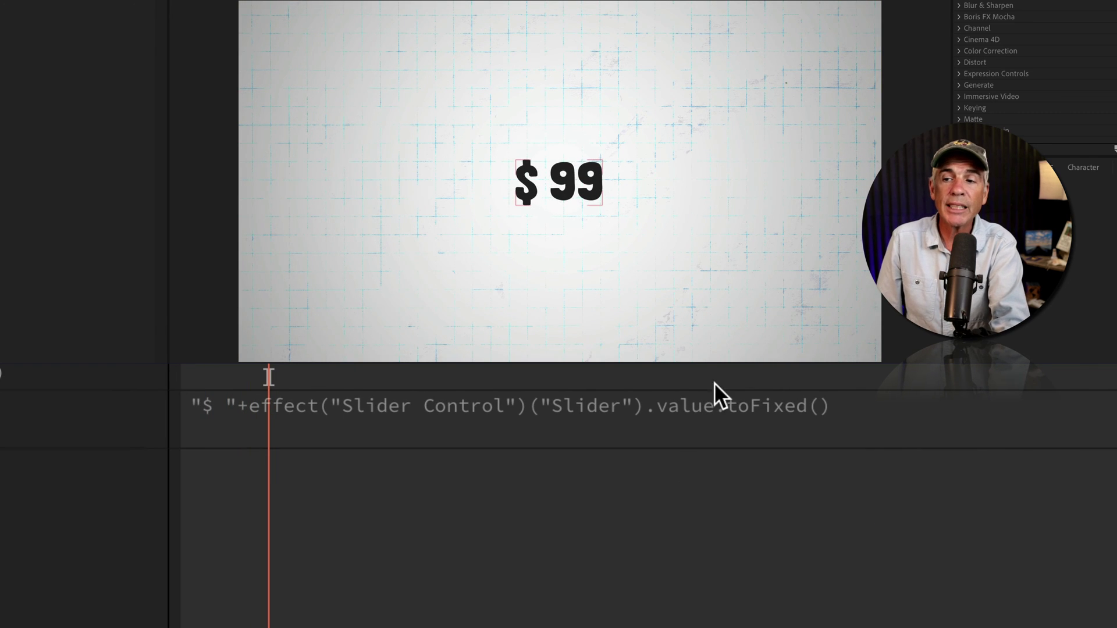
{"action": "left_click", "coordinate": [807, 406]}
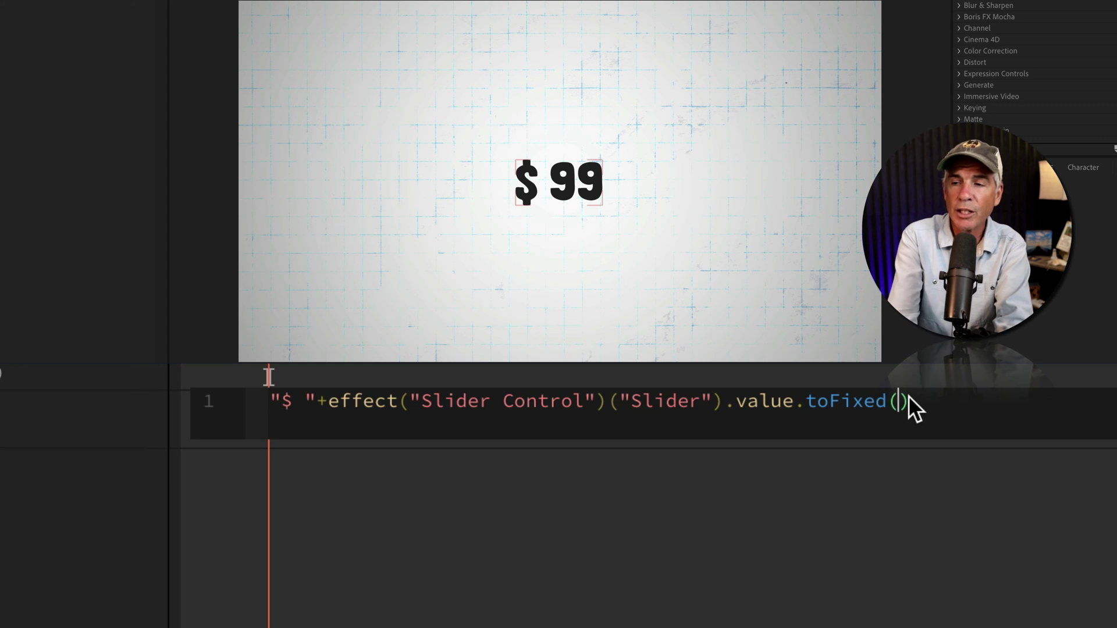
{"action": "type", "text": "2"}
{"action": "left_click", "coordinate": [544, 623]}
{"action": "key", "text": "space"}
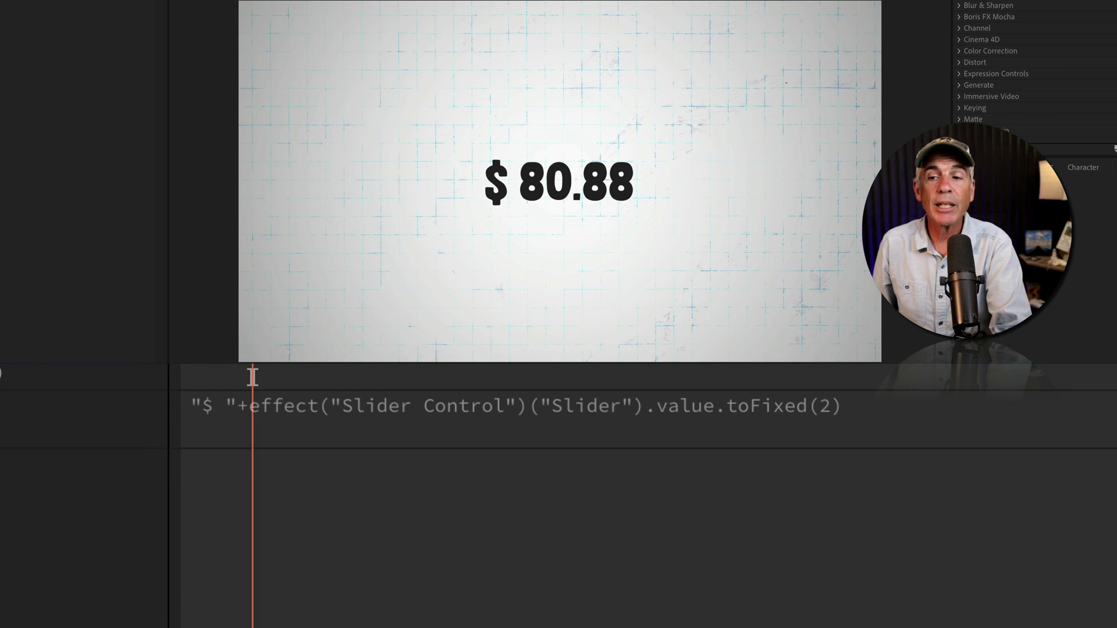
- Replace the "$ " prefix with a trailing +"%" in the expression and preview
{"action": "left_click", "coordinate": [306, 401]}
{"action": "left_click", "coordinate": [327, 400]}
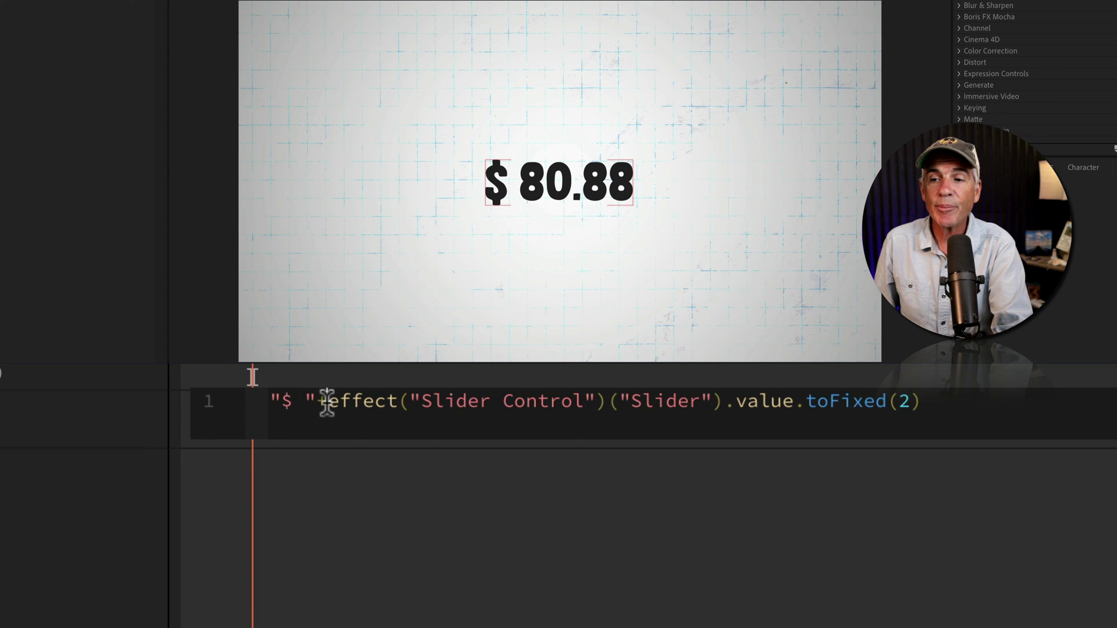
{"action": "left_click_drag", "start_coordinate": [327, 401], "coordinate": [275, 374]}
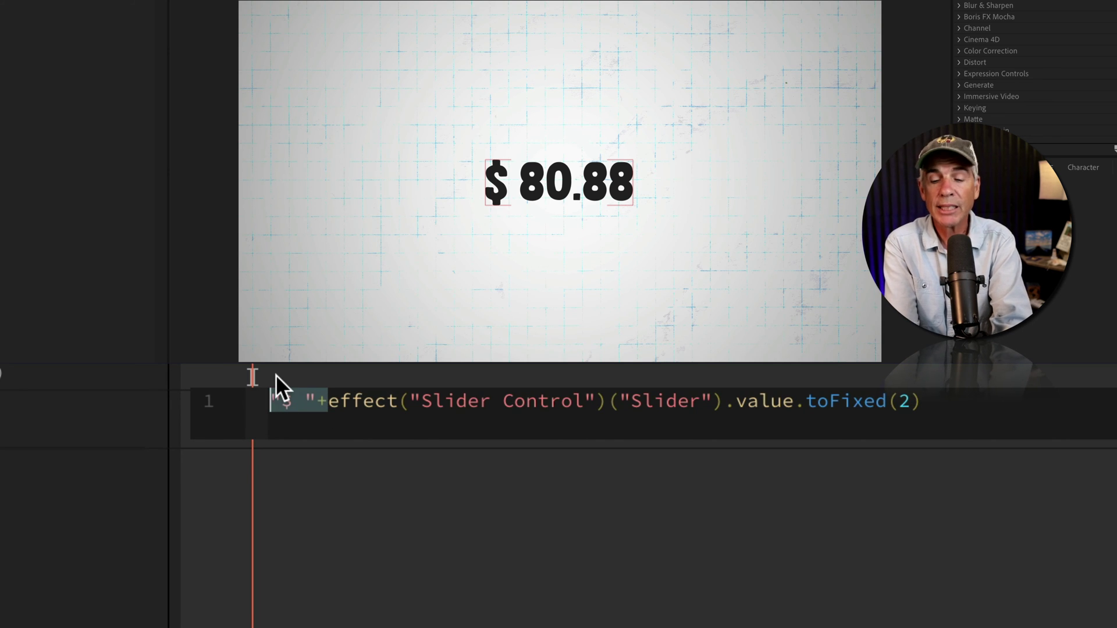
{"action": "key", "text": "BackSpace"}
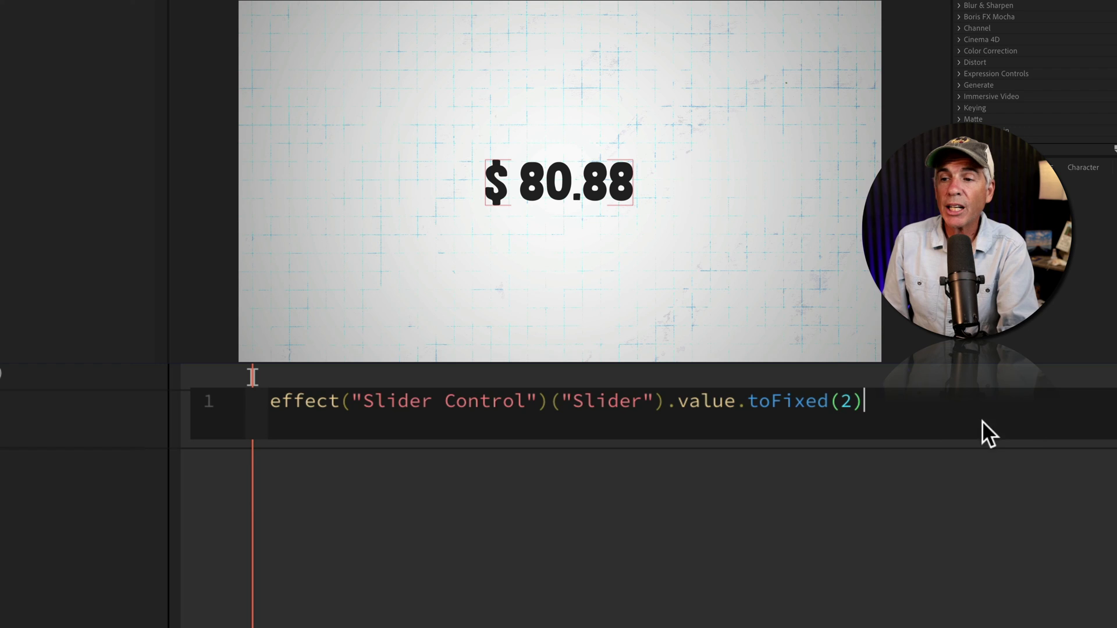
{"action": "type", "text": "+\"%"}
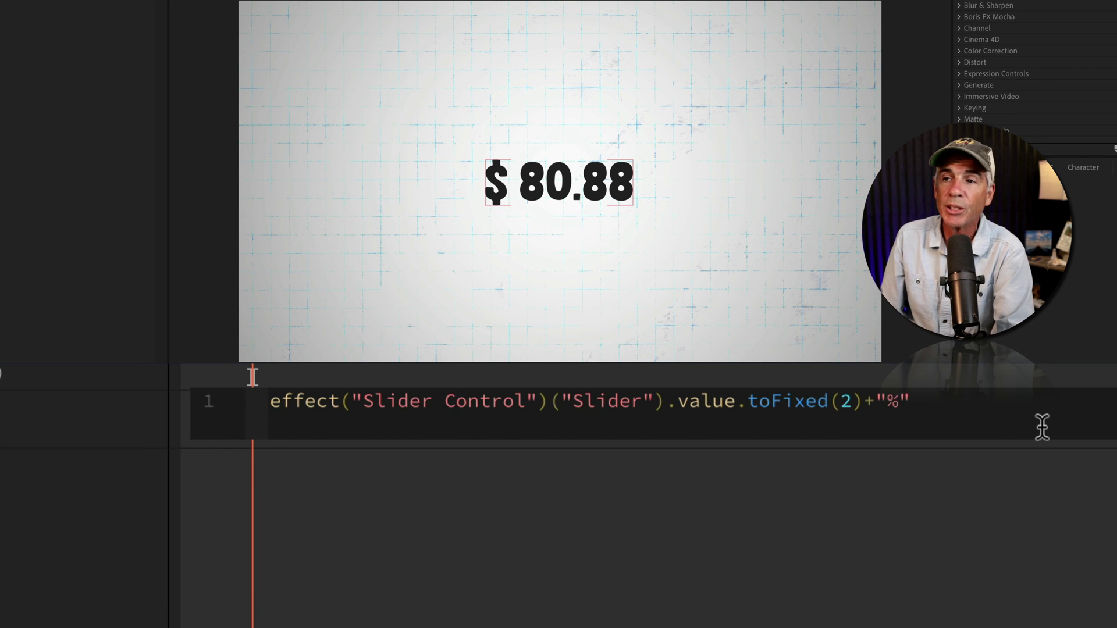
{"action": "left_click", "coordinate": [955, 540]}
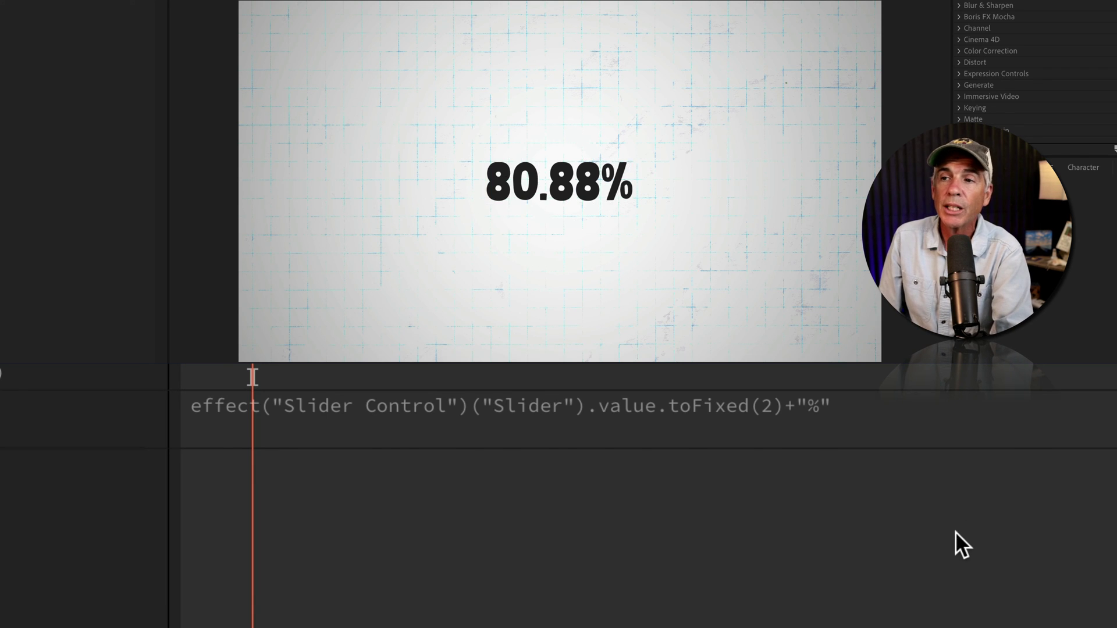
{"action": "key", "text": "space"}
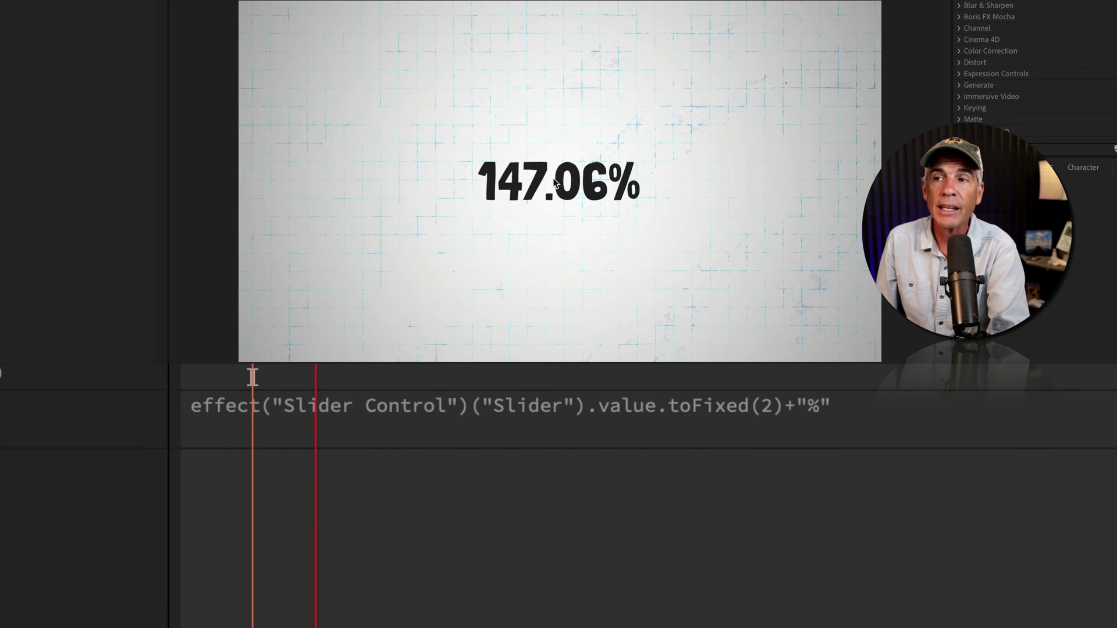
- Remove the 2 from toFixed() so the counter shows whole-number percentages
{"action": "left_click", "coordinate": [764, 412]}
{"action": "left_click", "coordinate": [849, 400]}
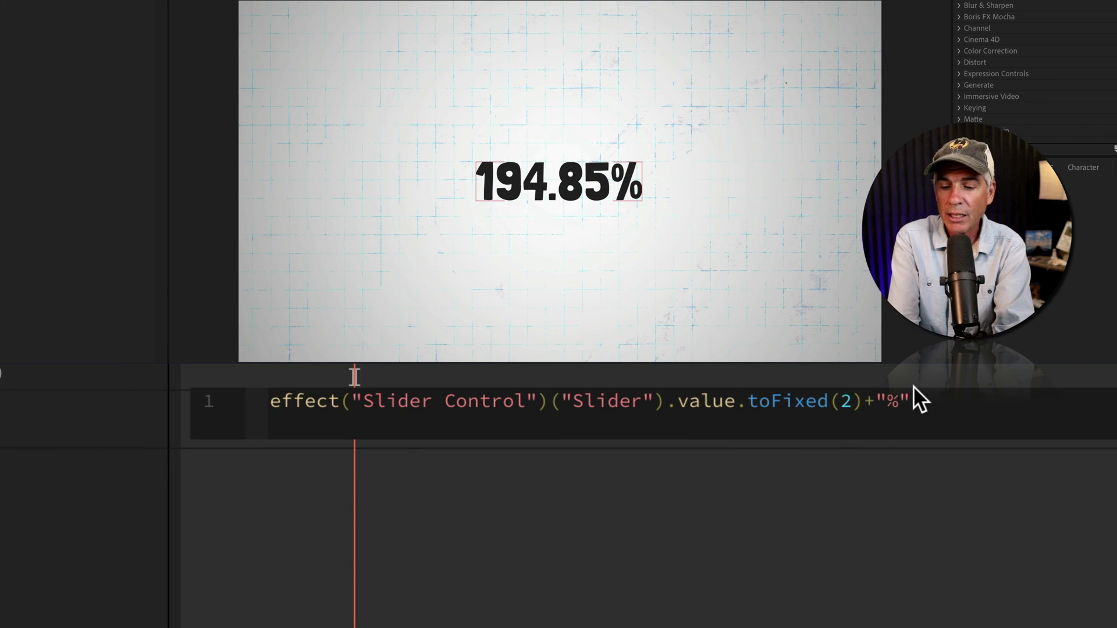
{"action": "key", "text": "BackSpace"}
{"action": "left_click", "coordinate": [901, 504]}
{"action": "key", "text": "space"}
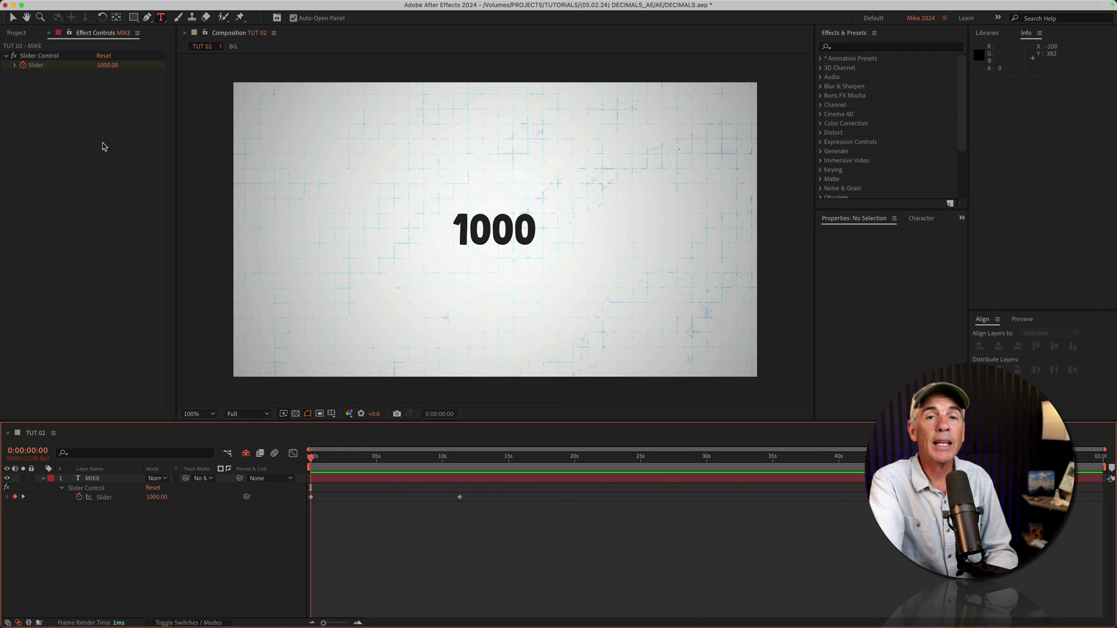
- Jump to the Slider's next keyframe with K
{"action": "key", "text": "k"}
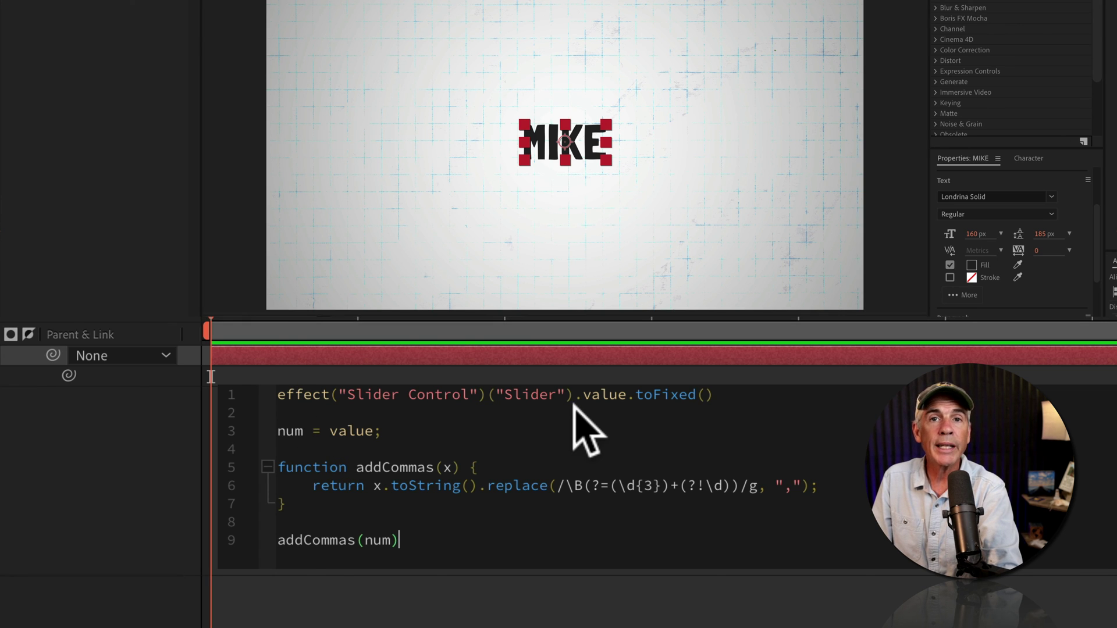
- Move the Slider expression from line 1 into num, replacing value, and commit
{"action": "left_click_drag", "start_coordinate": [714, 394], "coordinate": [252, 393]}
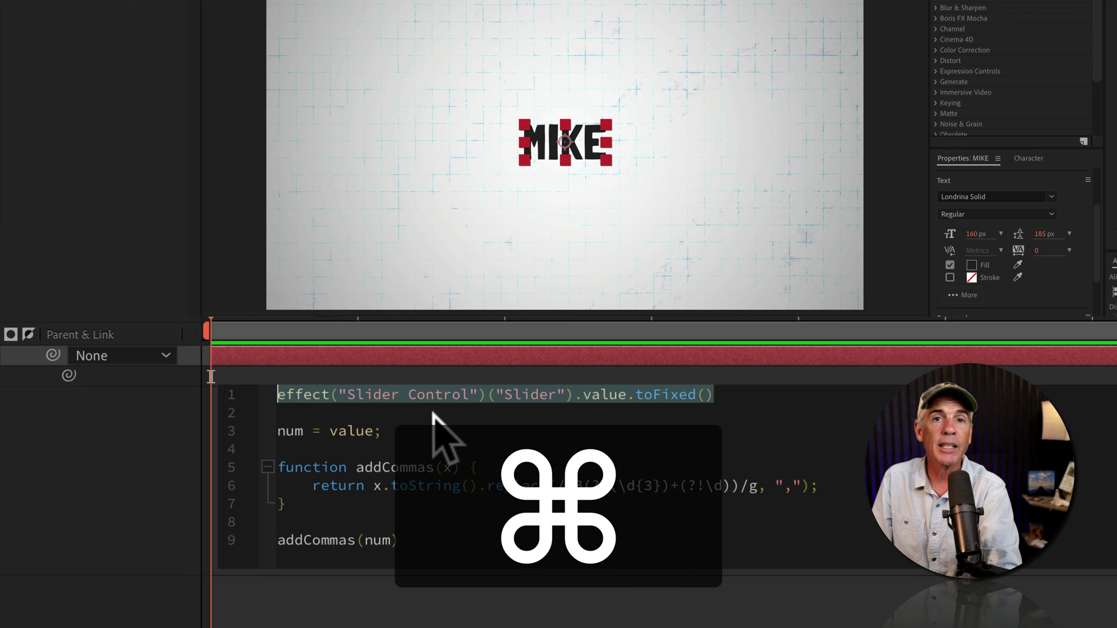
{"action": "key", "text": "super+x"}
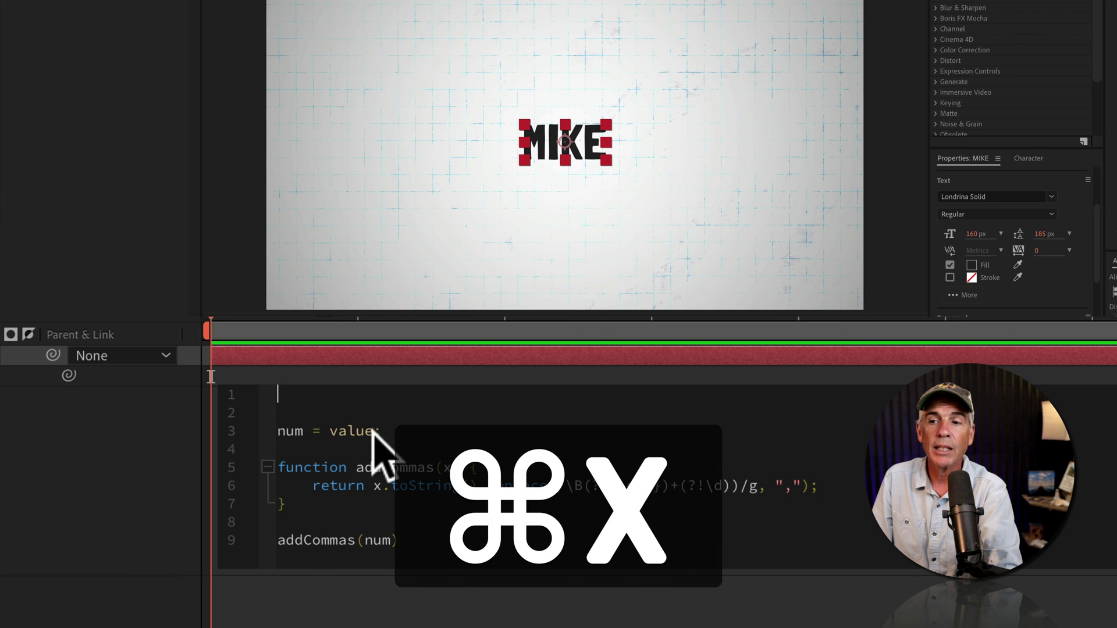
{"action": "left_click_drag", "start_coordinate": [374, 432], "coordinate": [353, 436]}
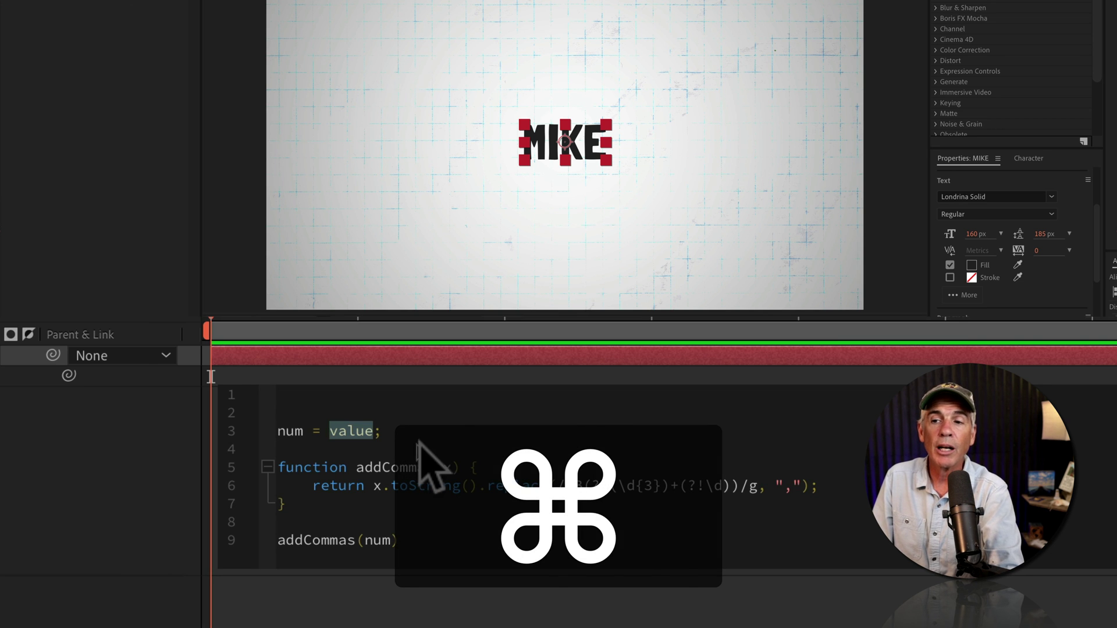
{"action": "key", "text": "super+v"}
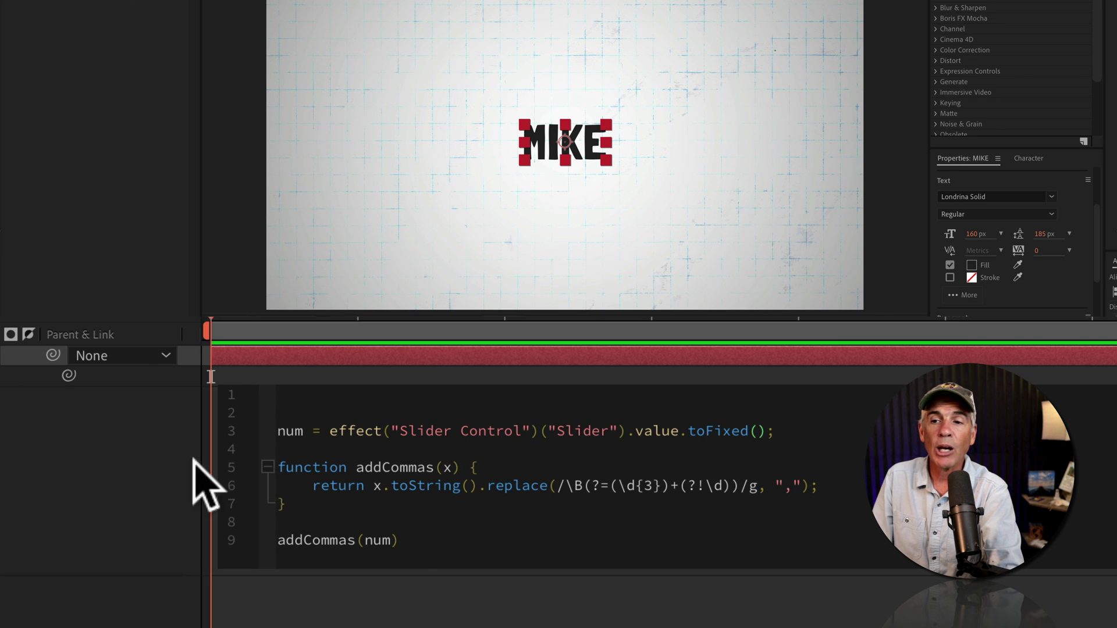
{"action": "left_click", "coordinate": [307, 620]}
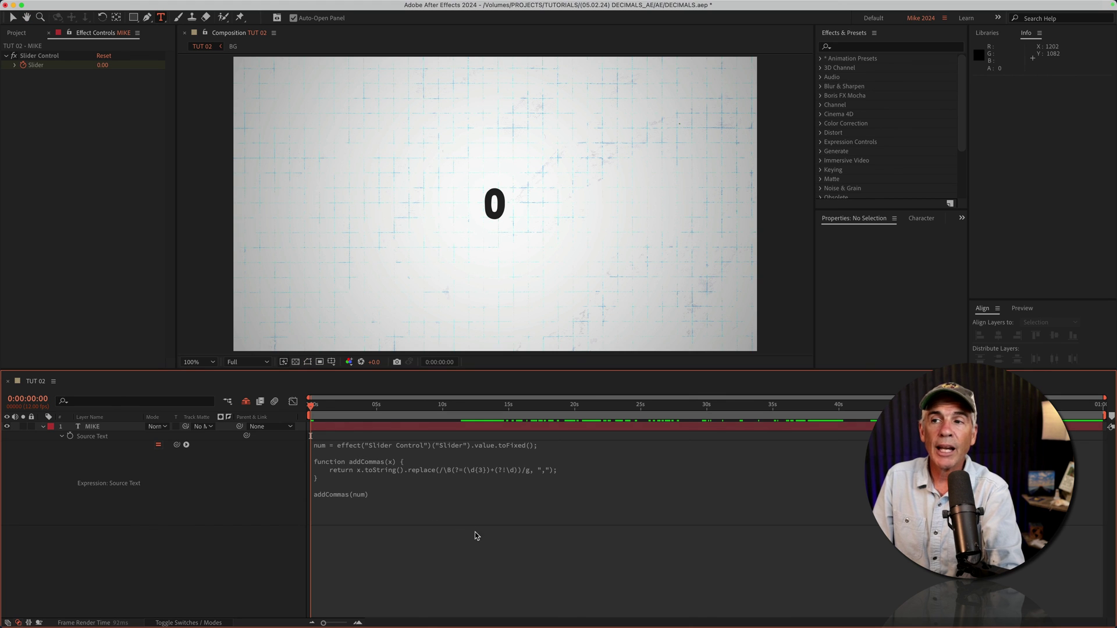
- Play the preview to watch the count rise with commas to 169,118
{"action": "key", "text": "space"}
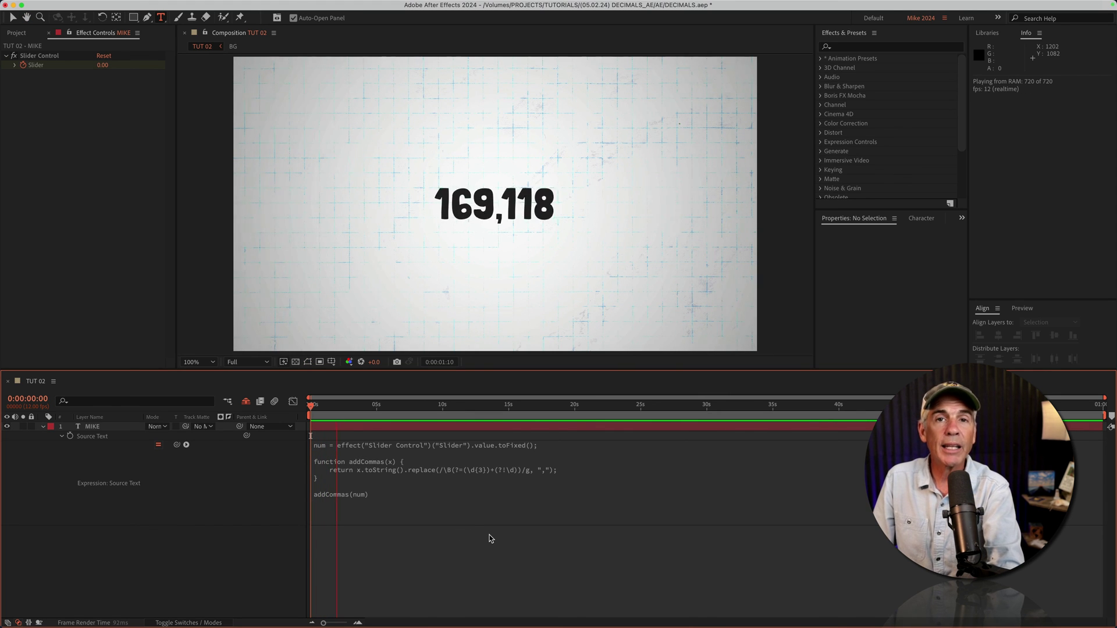